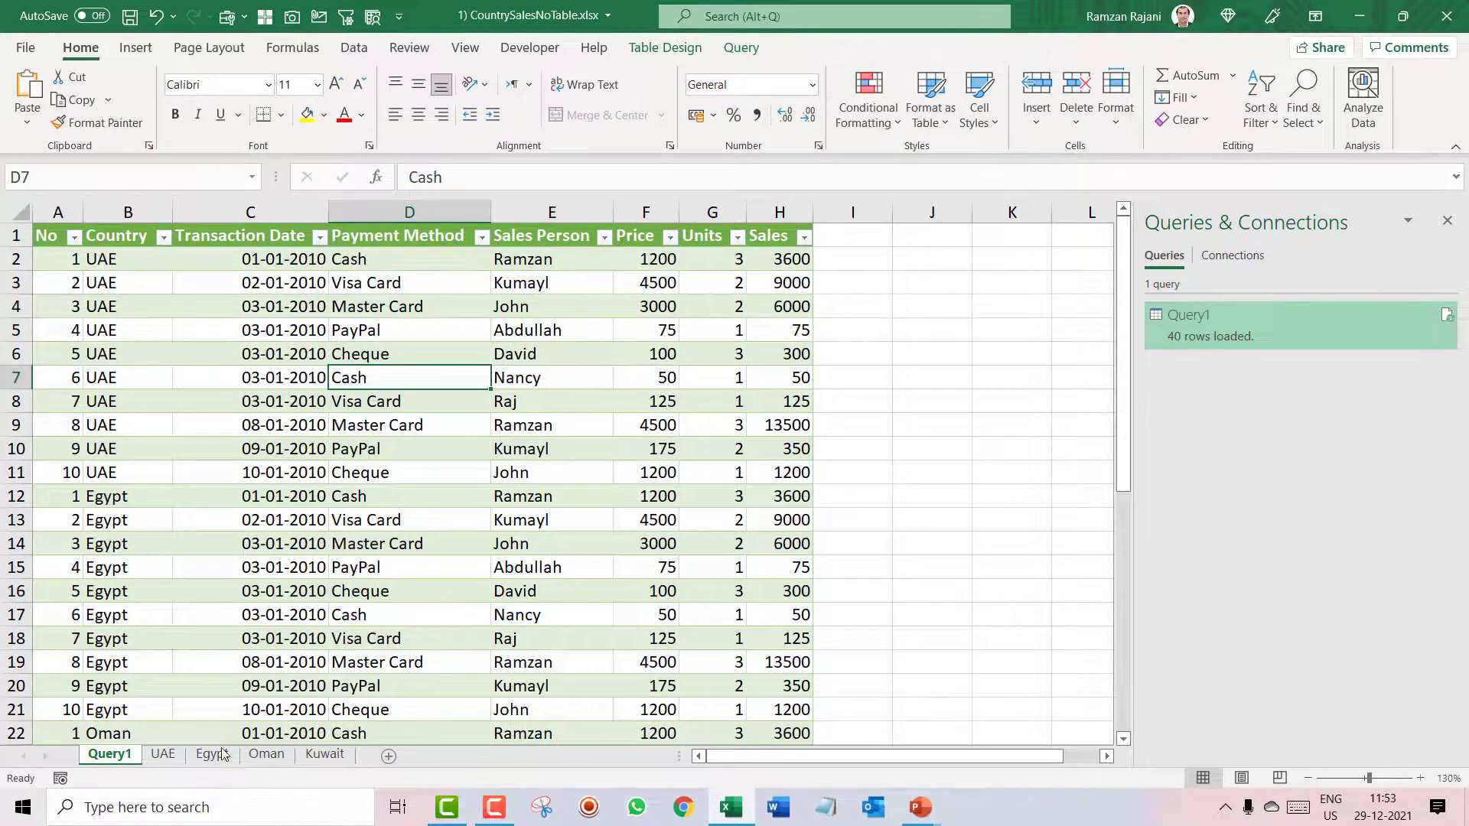
# - Browse the UAE, Egypt, Oman and Kuwait country sheets
pyautogui.click(164, 755)
pyautogui.click(212, 756)
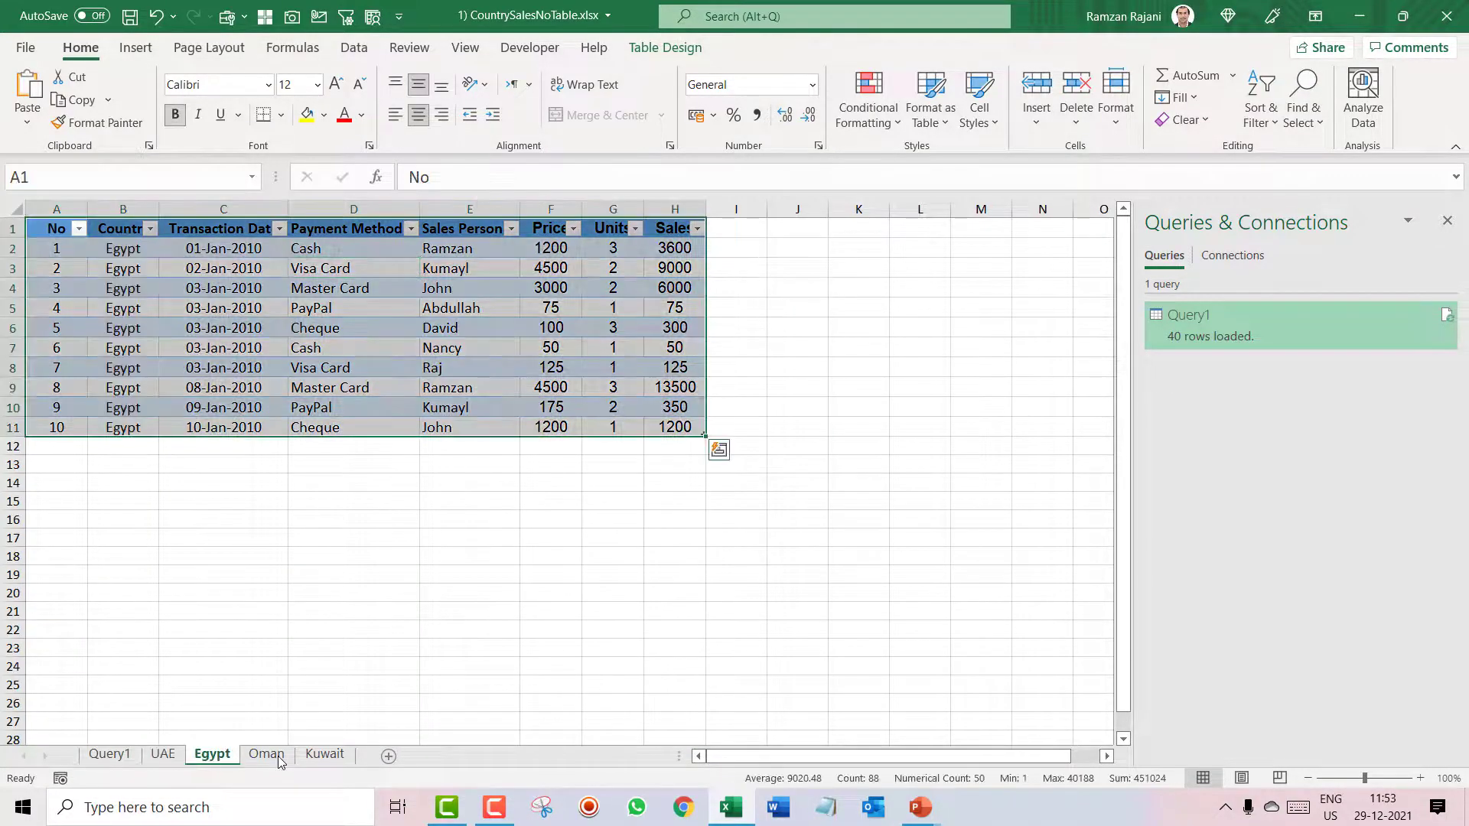
pyautogui.click(297, 759)
pyautogui.click(323, 756)
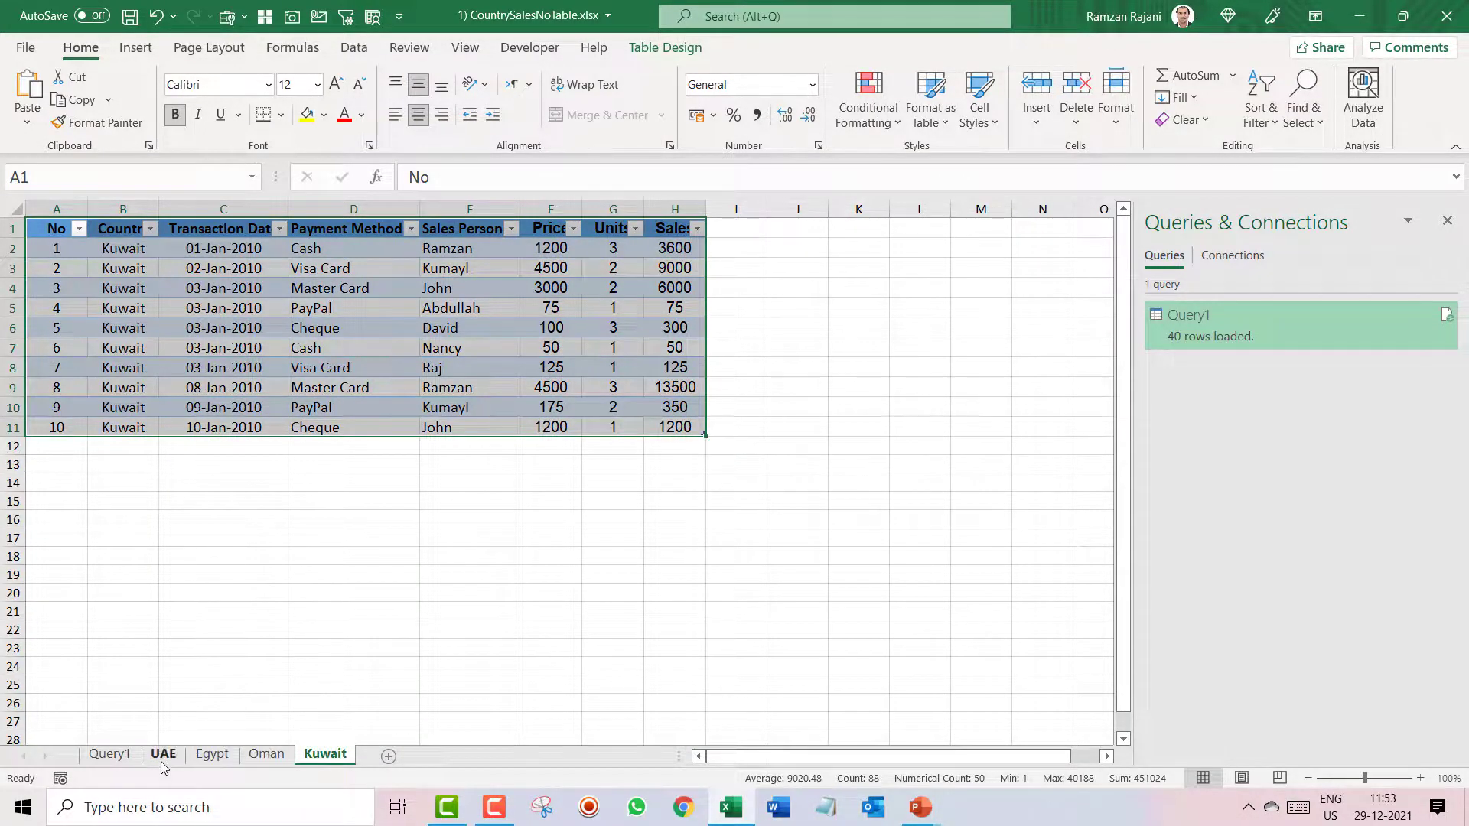
pyautogui.click(163, 757)
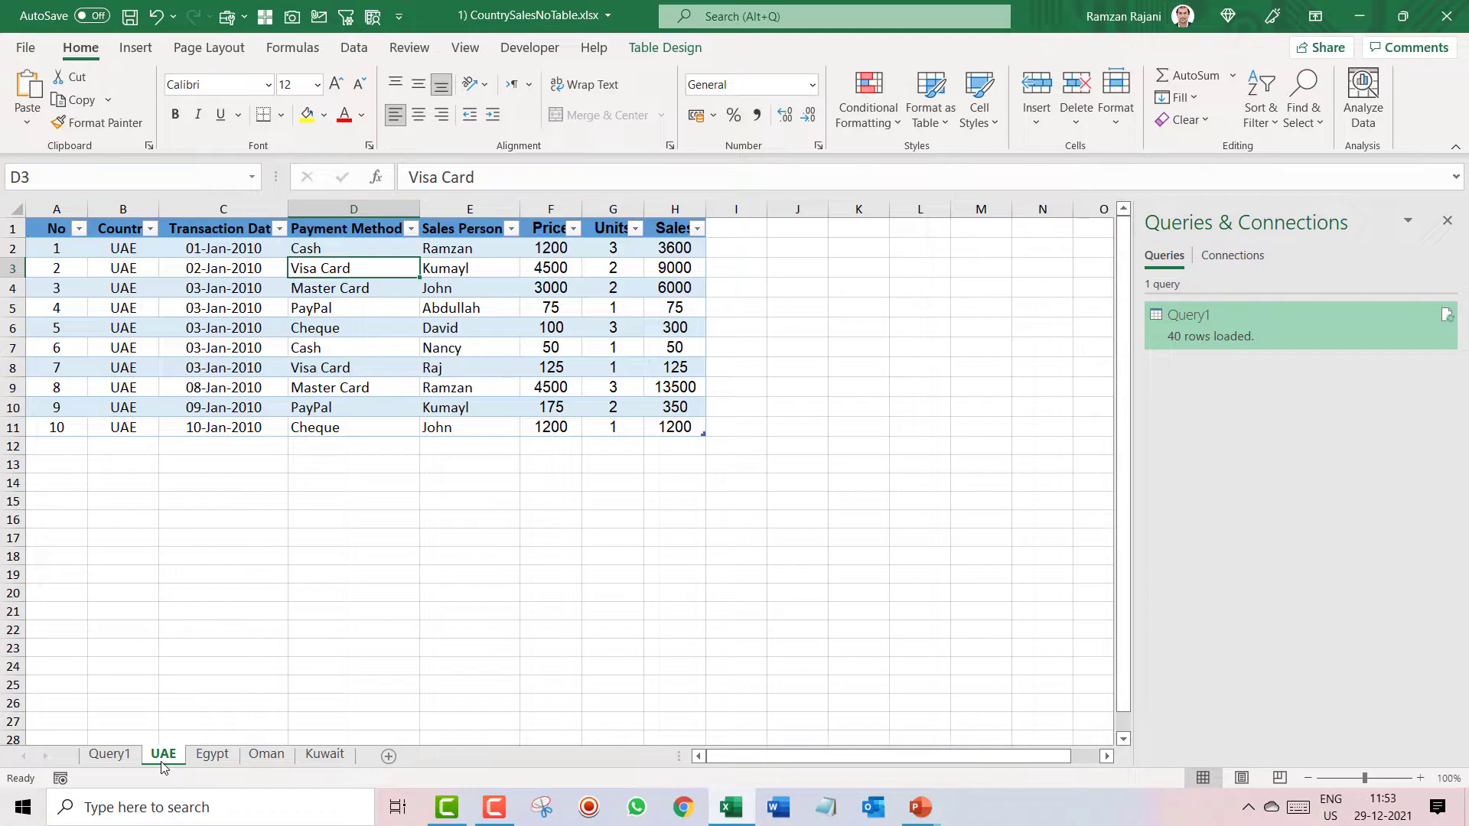
# - Check the 40-row consolidated Query1 results, then return to the Kuwait sheet's sales table
pyautogui.click(121, 757)
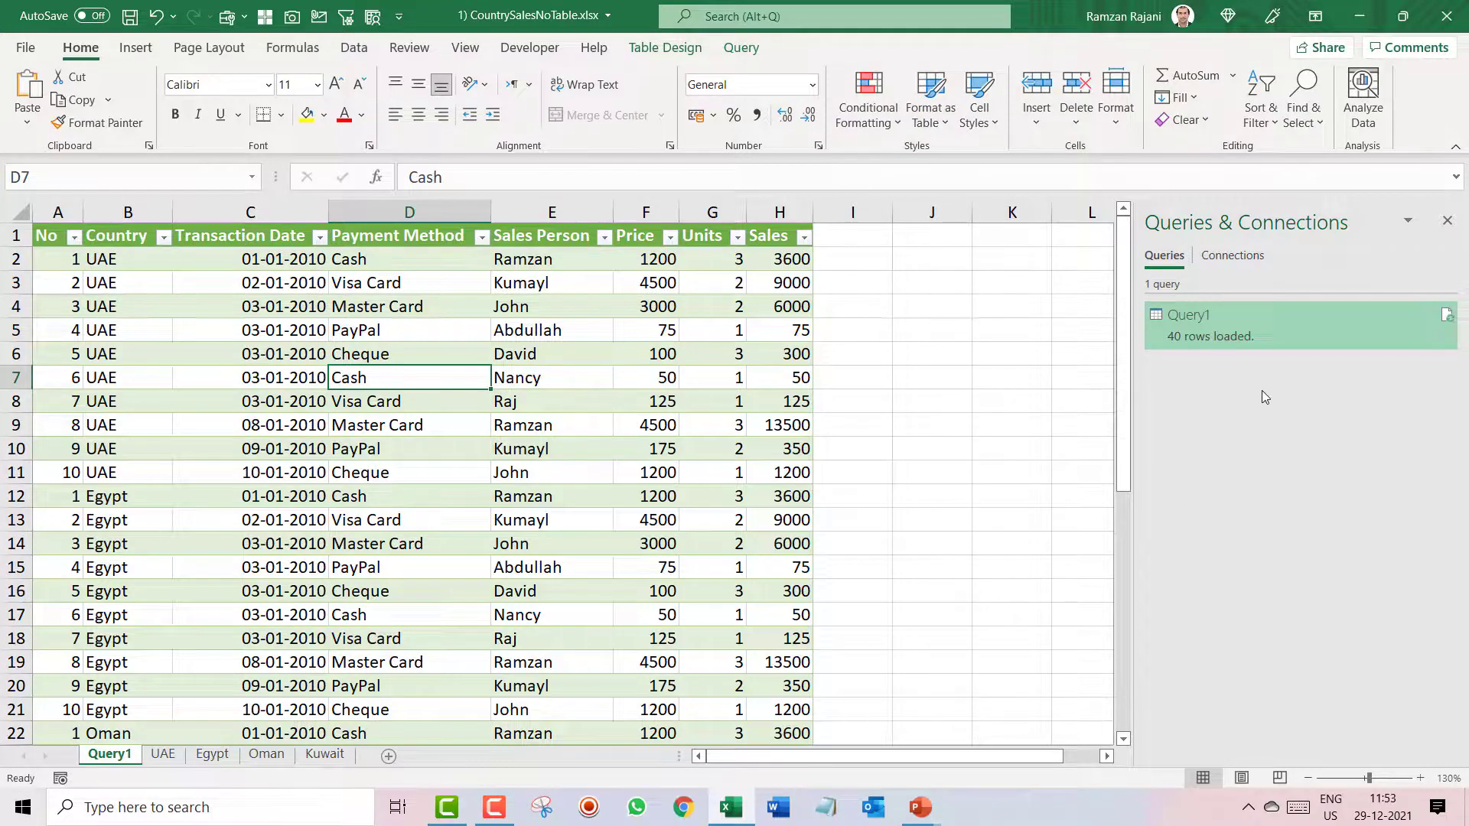
pyautogui.moveTo(1186, 339)
pyautogui.click(488, 448)
pyautogui.click(348, 755)
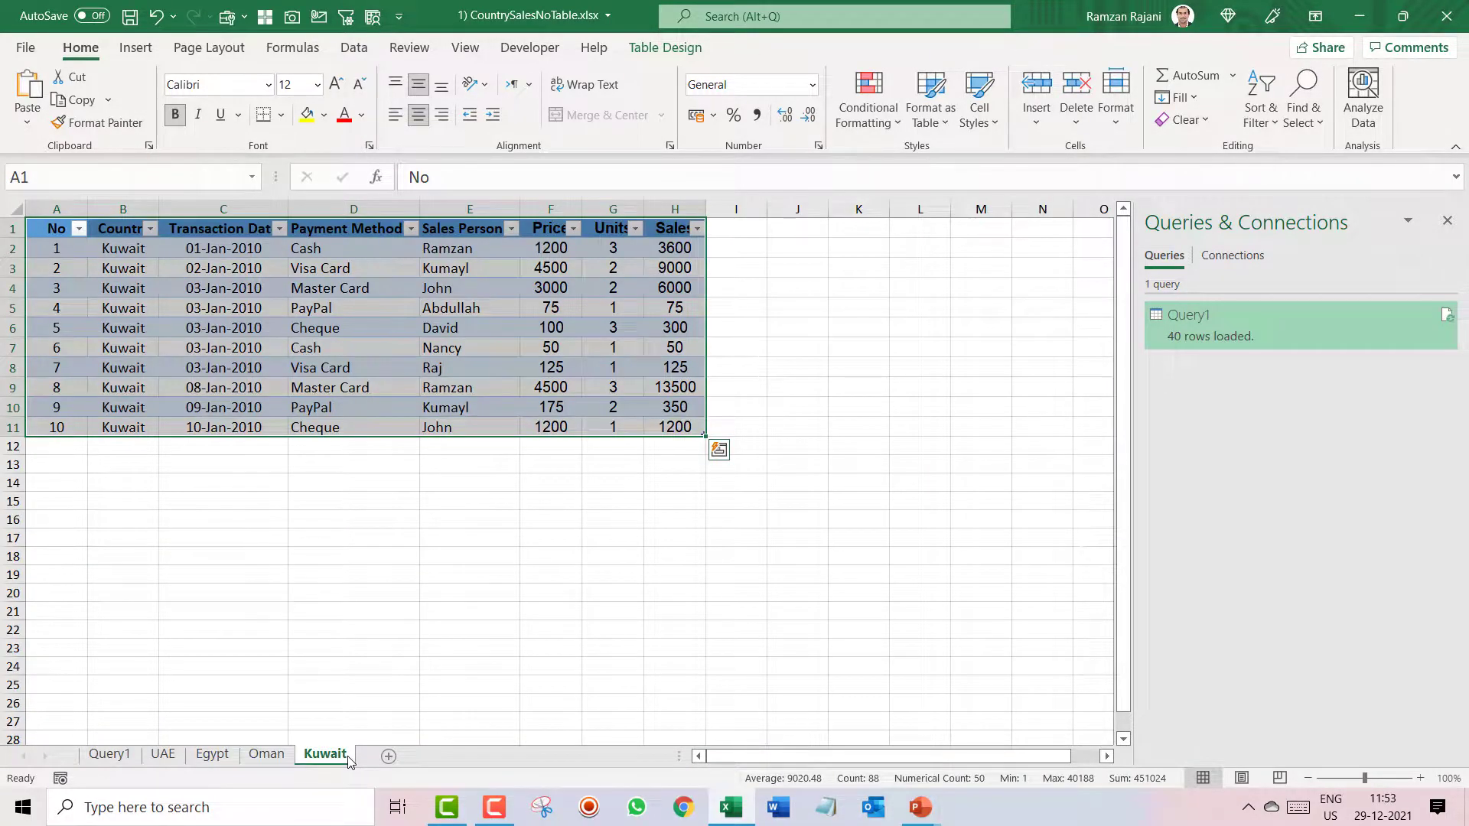
# - Copy the Kuwait sheet and name the copy London
pyautogui.click(438, 354)
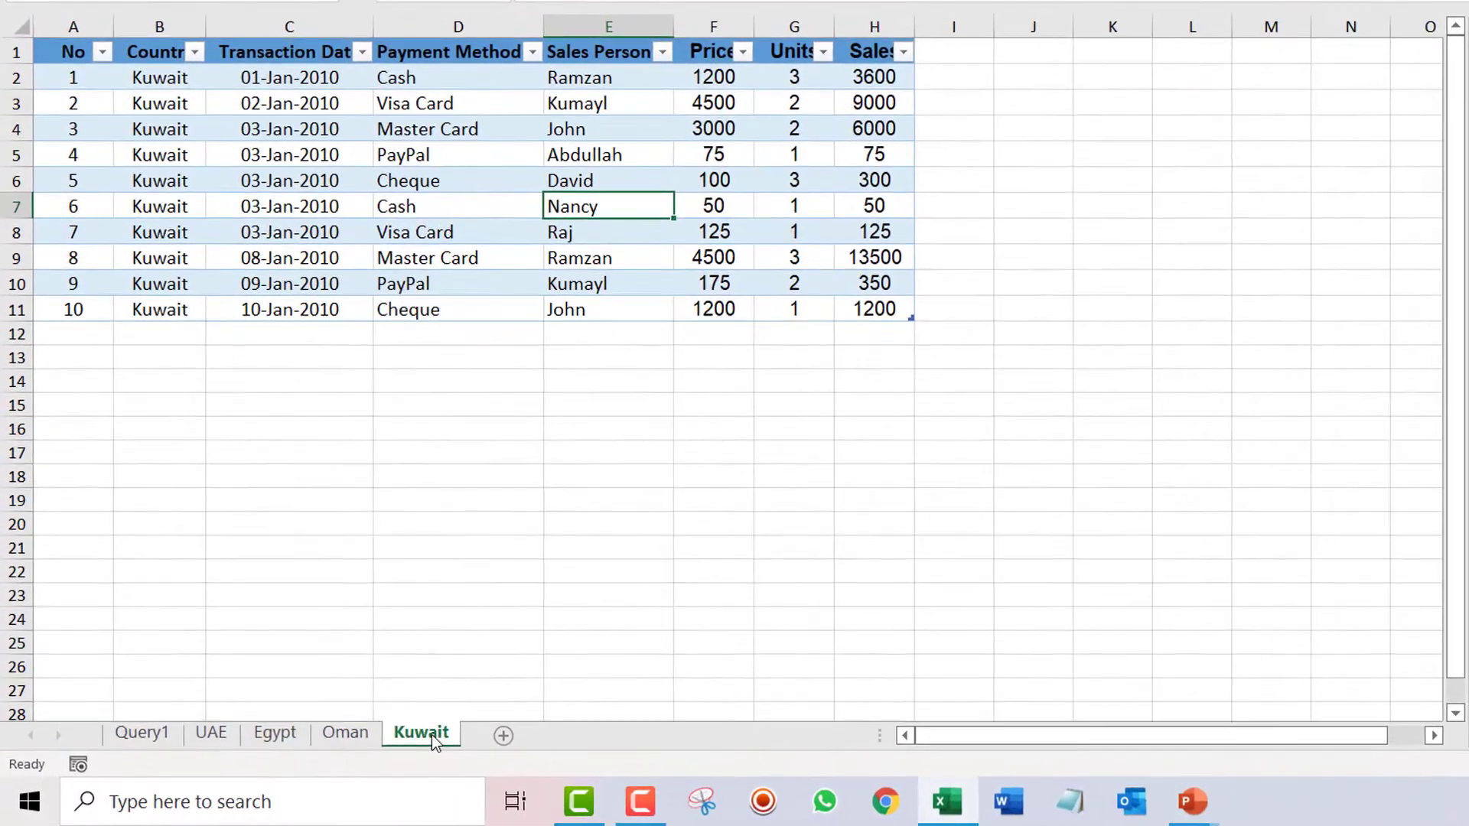
pyautogui.moveTo(424, 732); pyautogui.dragTo(541, 714)
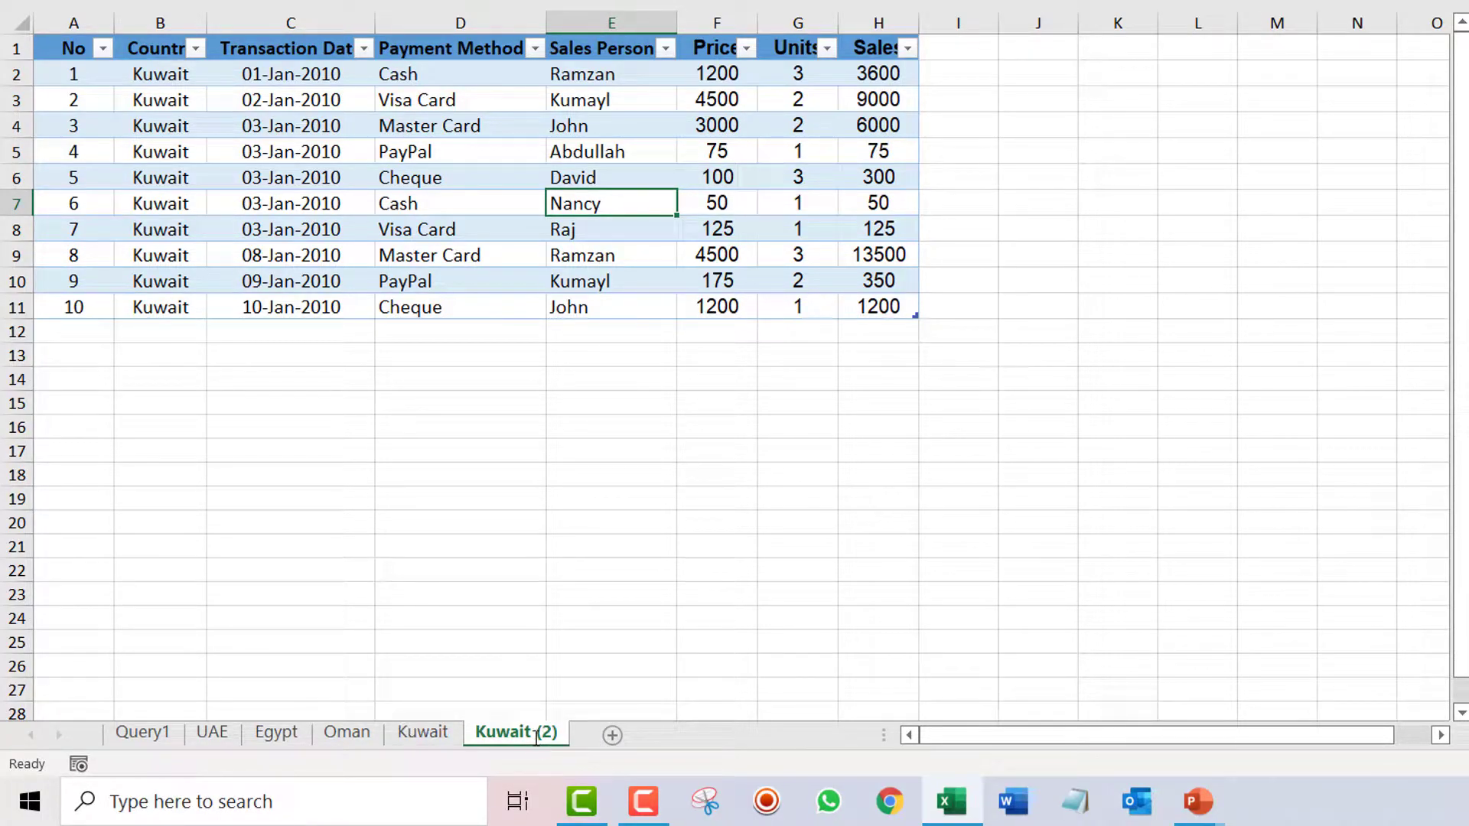
pyautogui.doubleClick(534, 736)
pyautogui.write('London')
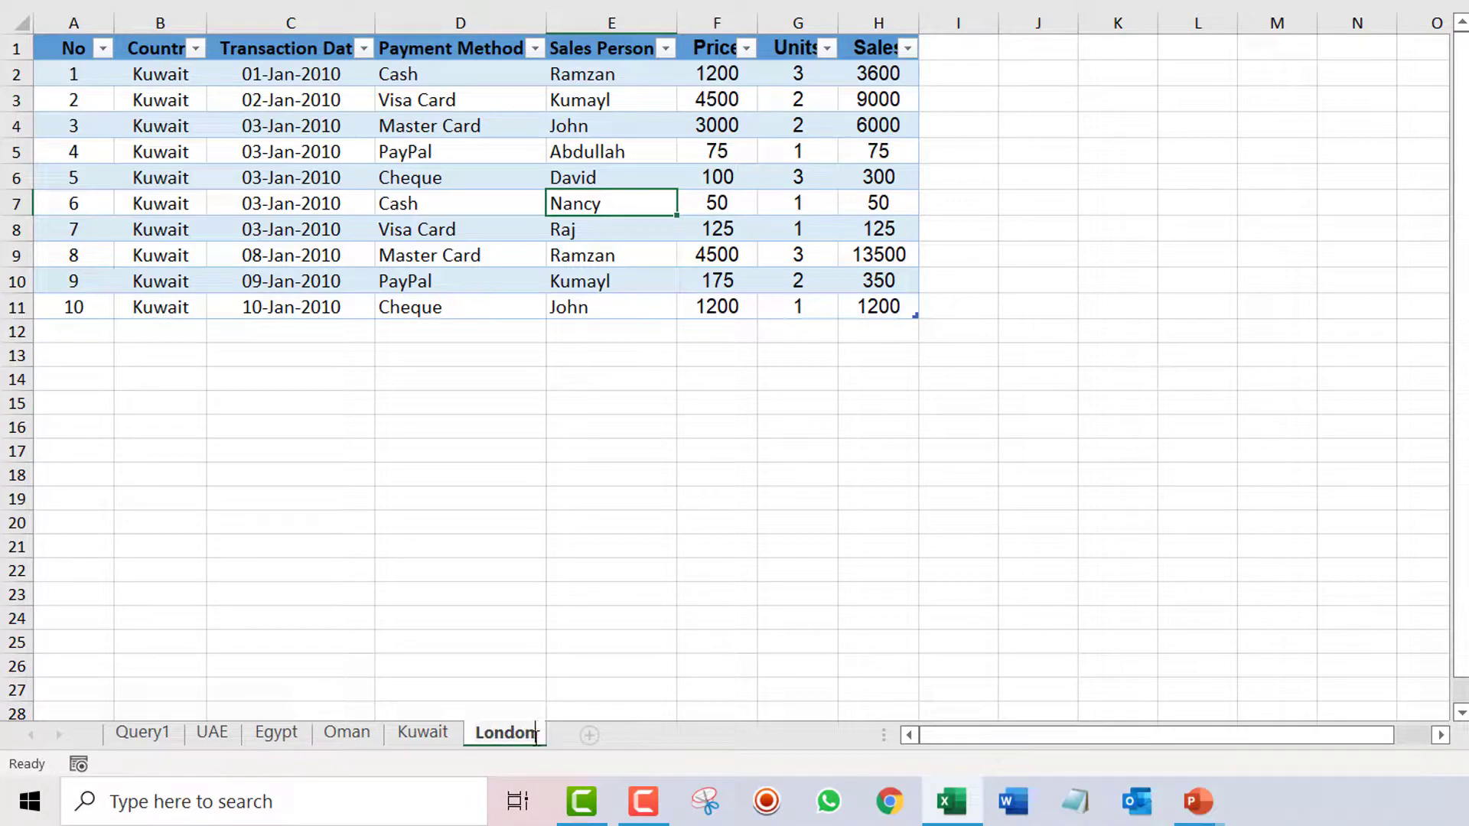
pyautogui.press('Return')
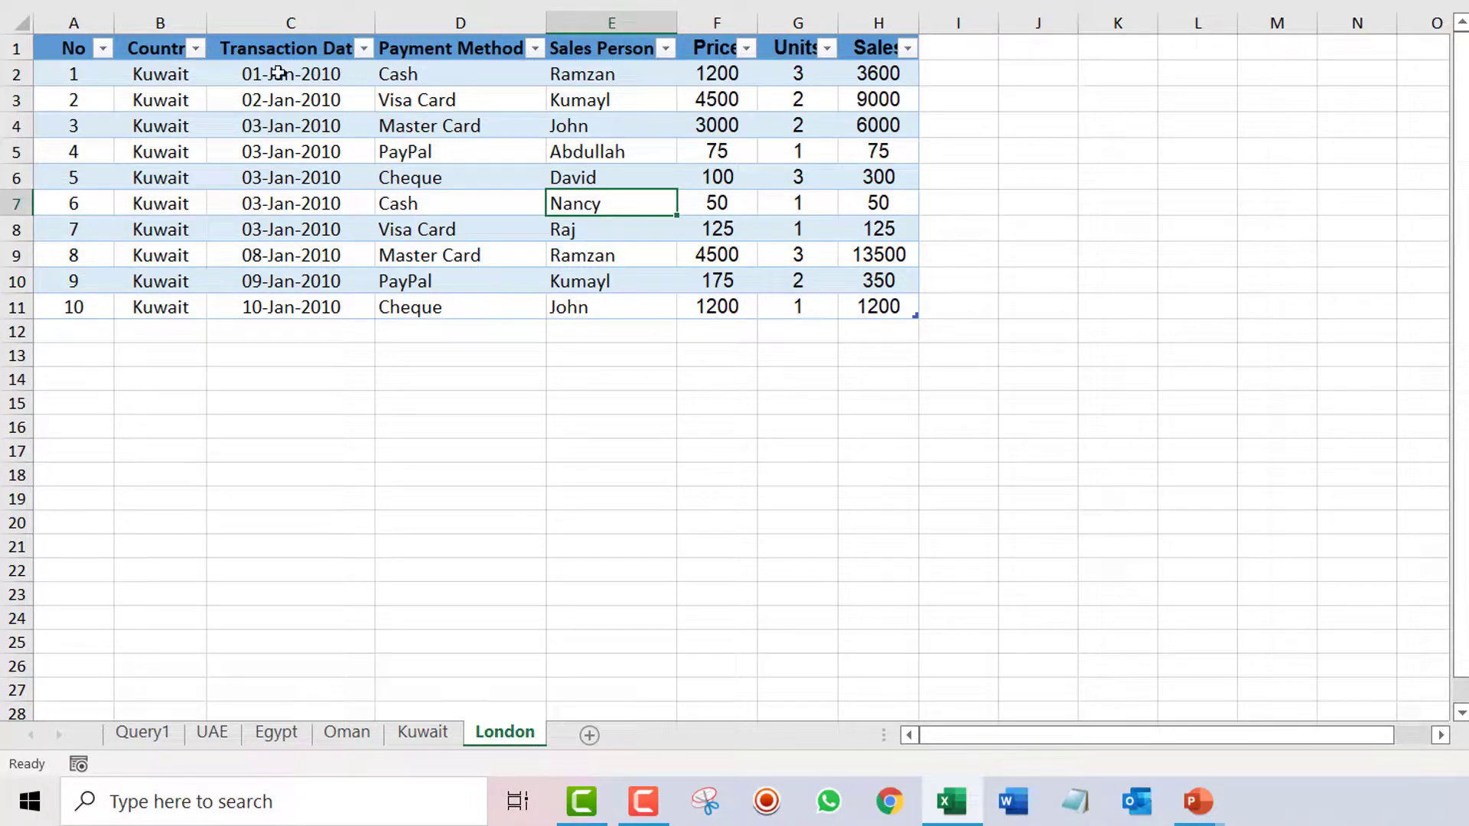
# - Fill London into every Country cell, B2 through B11
pyautogui.click(192, 76)
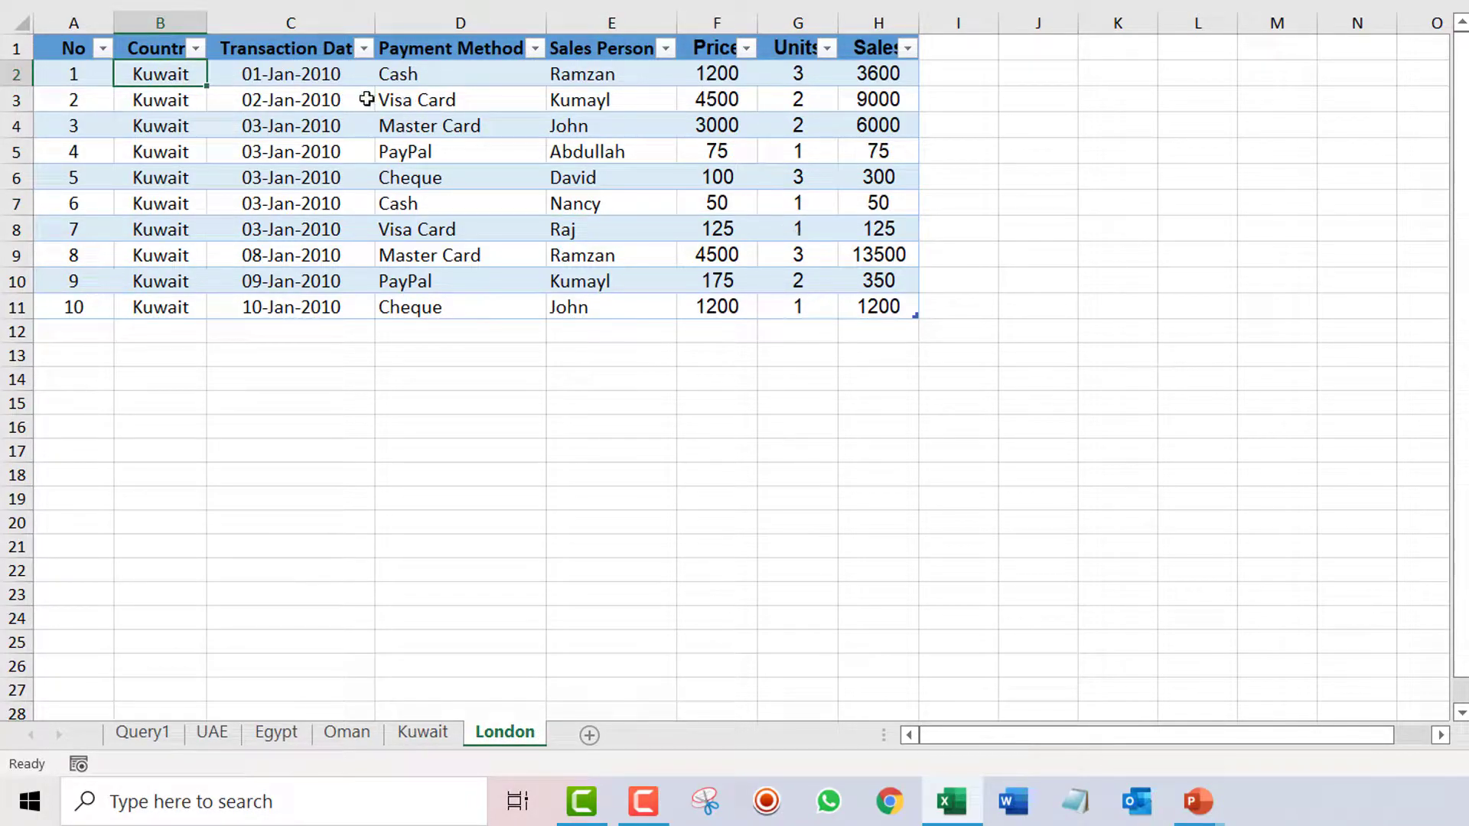
pyautogui.scroll(4, 372, 102)
pyautogui.write('London')
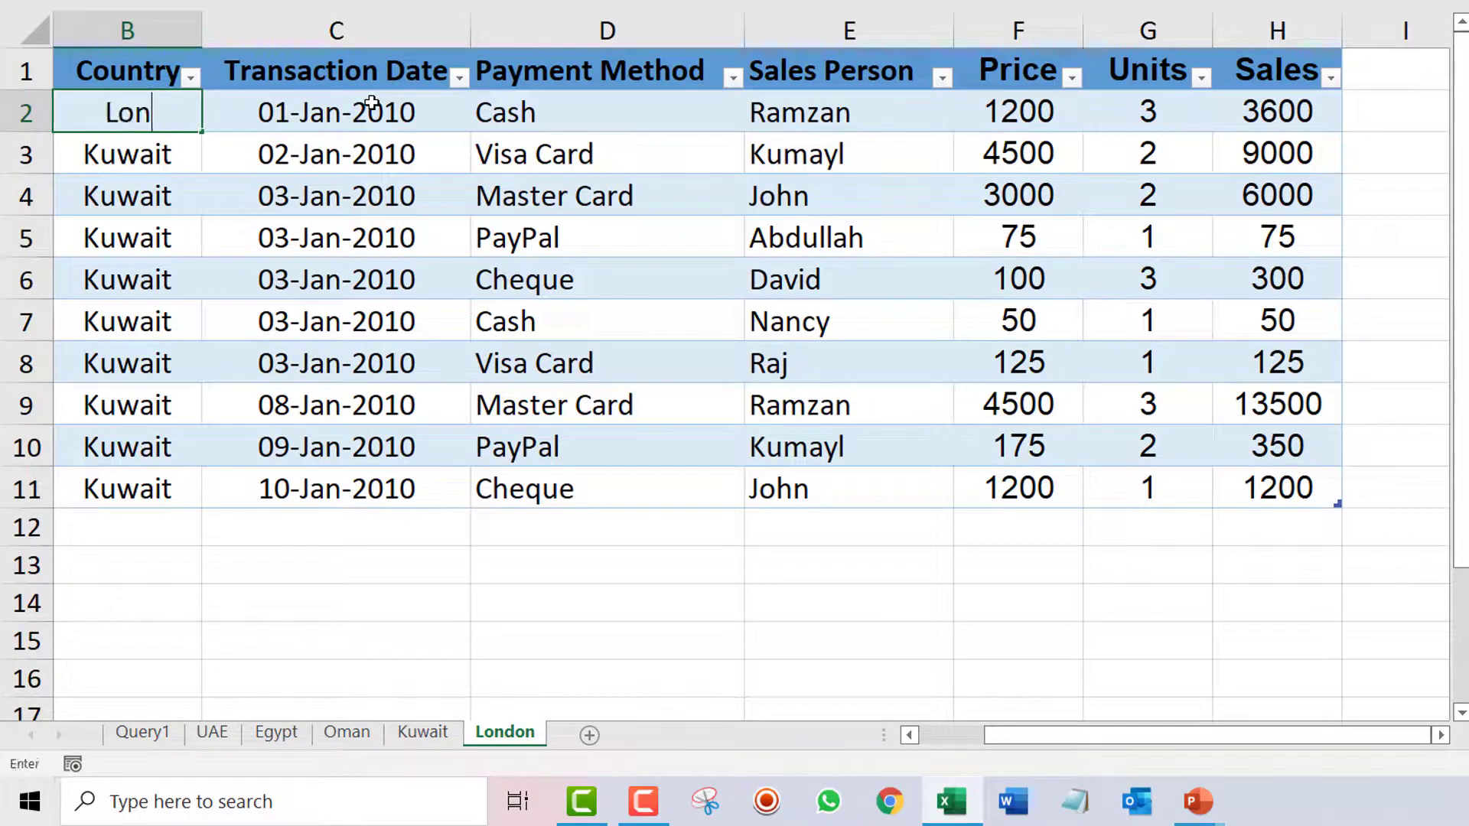
pyautogui.press('Return')
pyautogui.press('Up')
pyautogui.hotkey('ctrl', 'shift', 'Down')
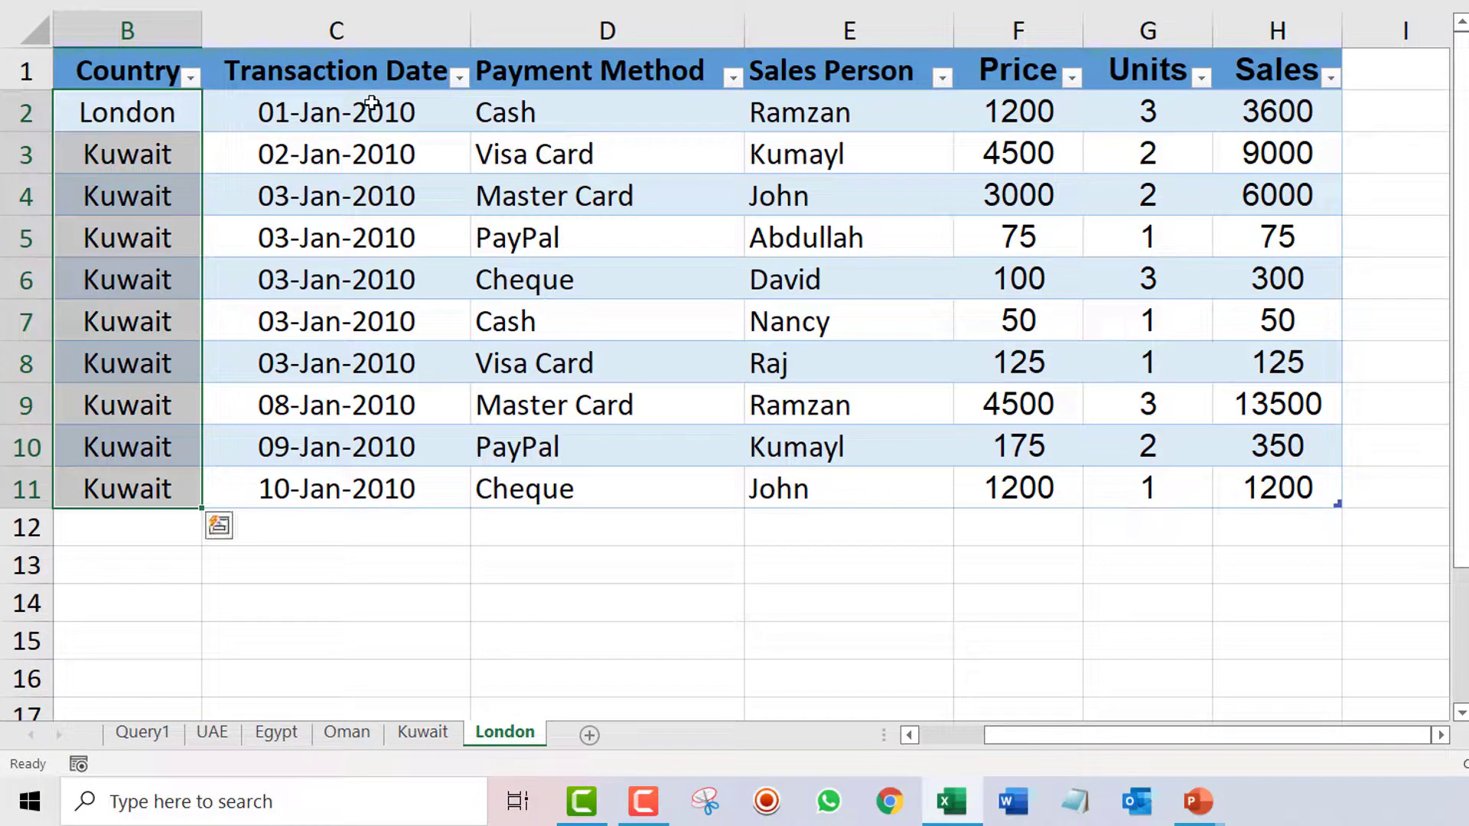
pyautogui.hotkey('ctrl', 'd')
pyautogui.hotkey('ctrl', 'Home')
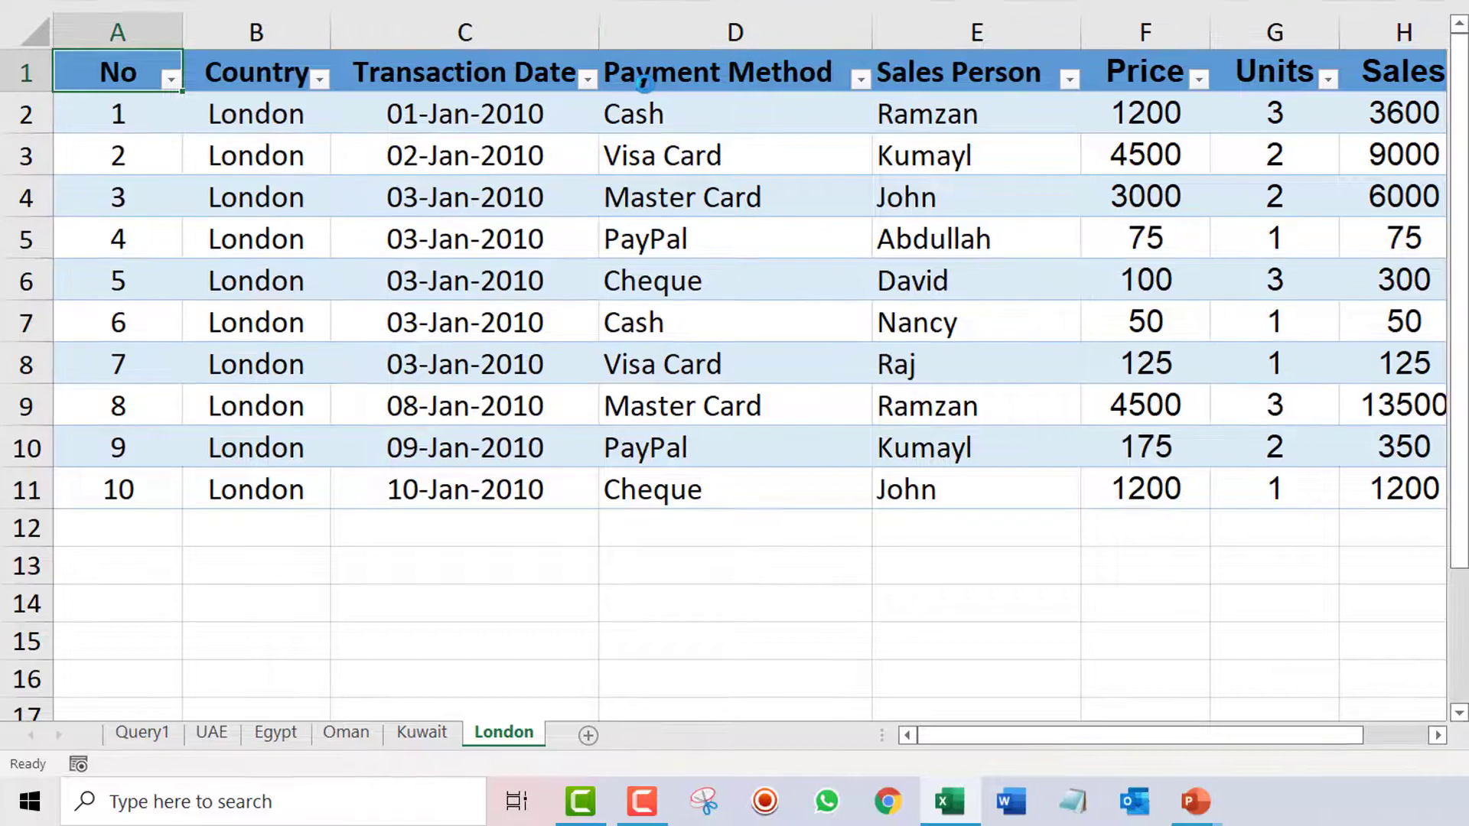
pyautogui.scroll(-4, 650, 115)
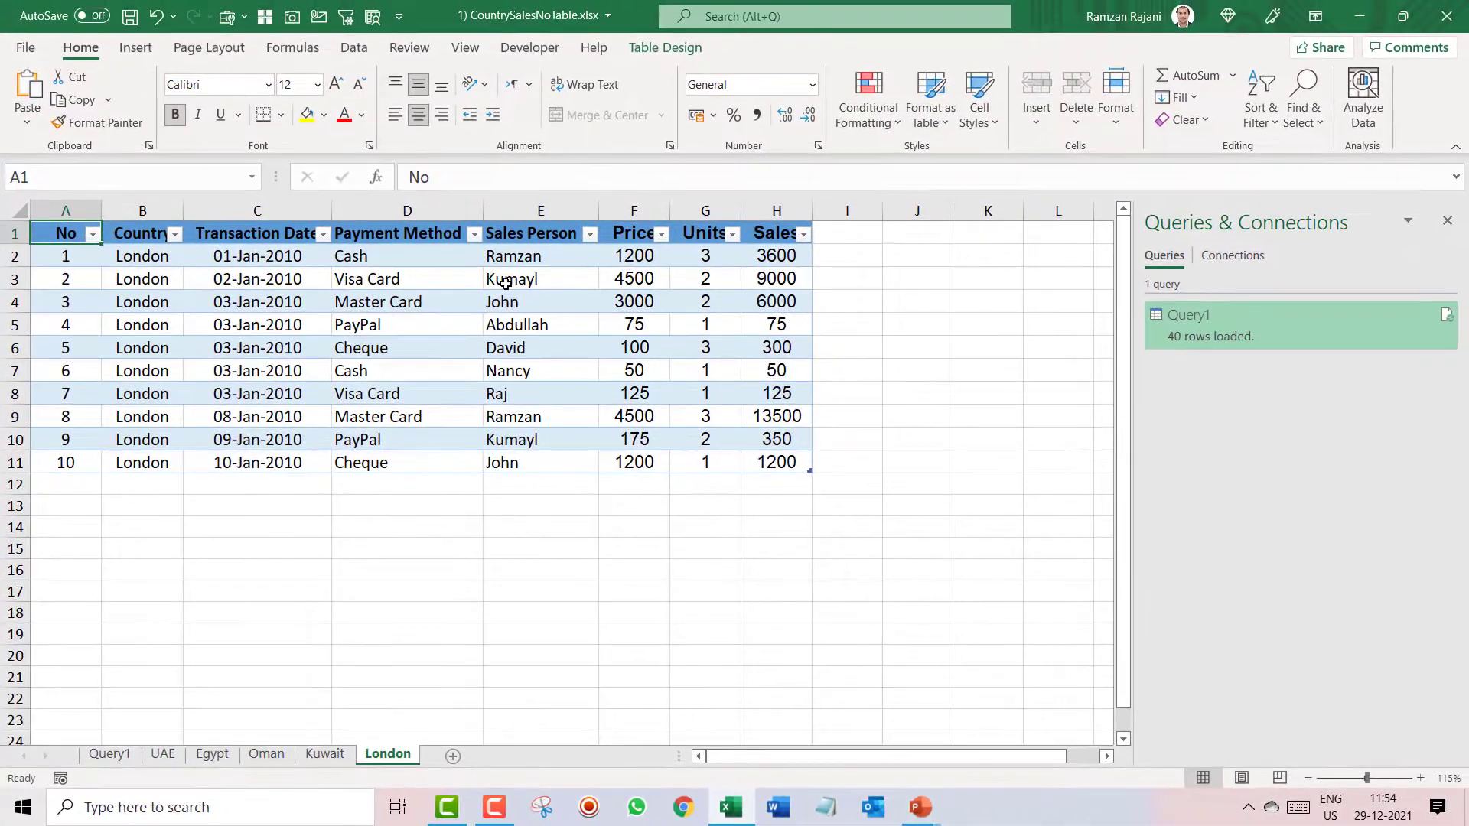
# - Rename the London sheet's table to London_Data in Table Design
pyautogui.click(468, 329)
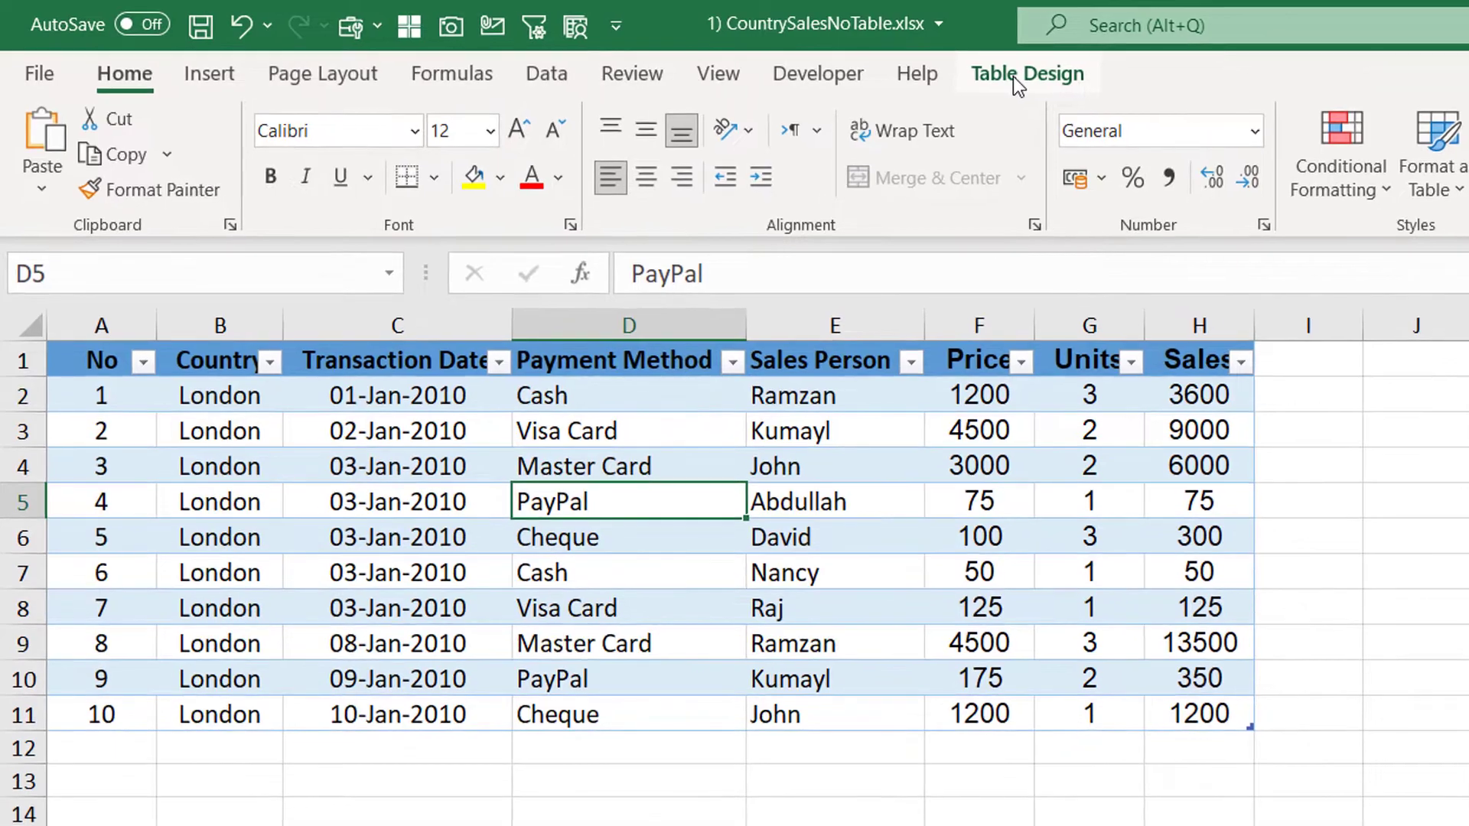
pyautogui.click(655, 49)
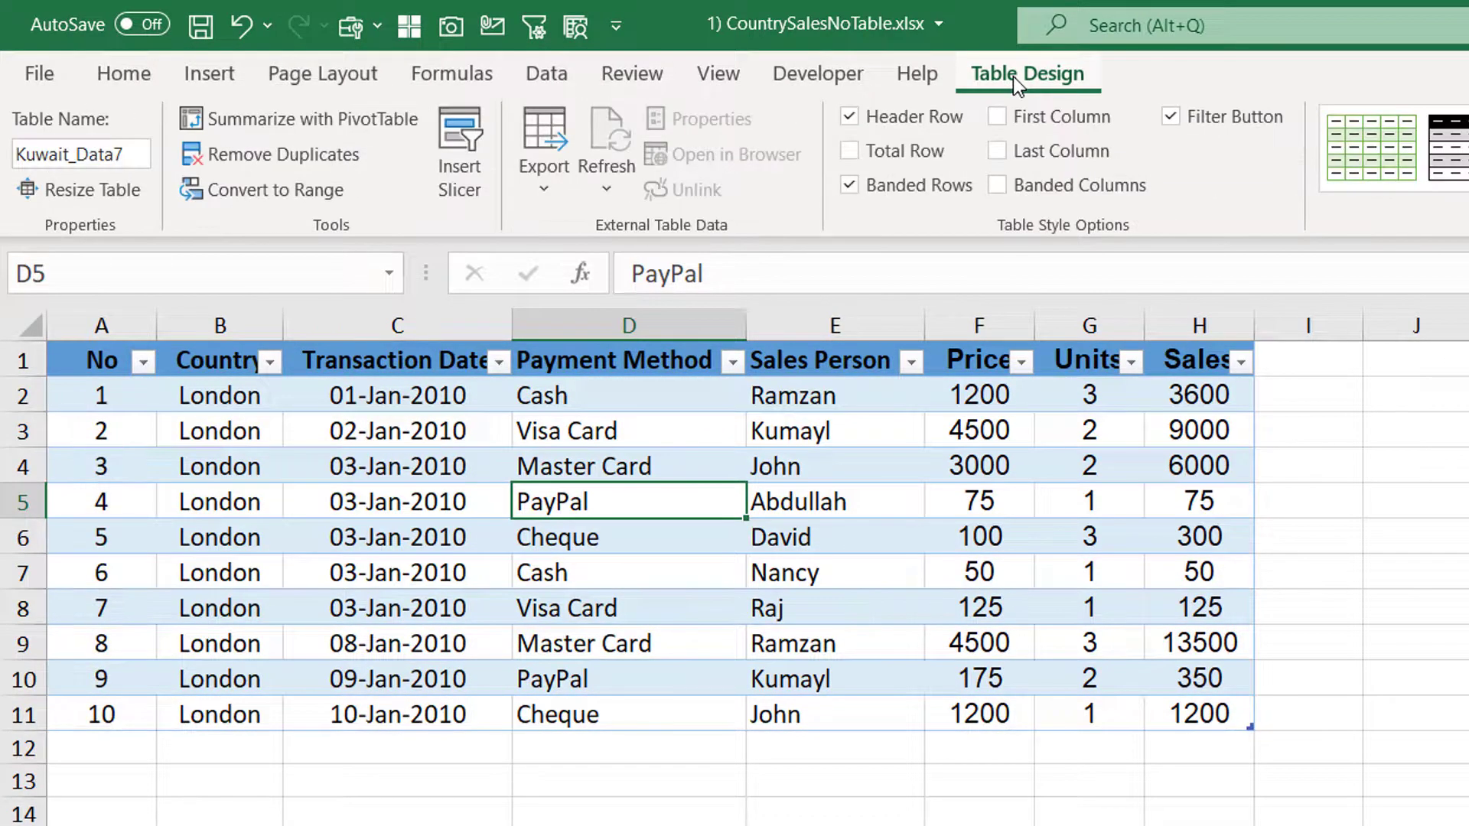
pyautogui.click(136, 150)
pyautogui.hotkey('shift', 'Right')
pyautogui.hotkey('shift', 'Right')
pyautogui.hotkey('shift', 'Right')
pyautogui.hotkey('shift', 'Right')
pyautogui.hotkey('shift', 'Right')
pyautogui.hotkey('shift', 'Right')
pyautogui.hotkey('shift', 'Right')
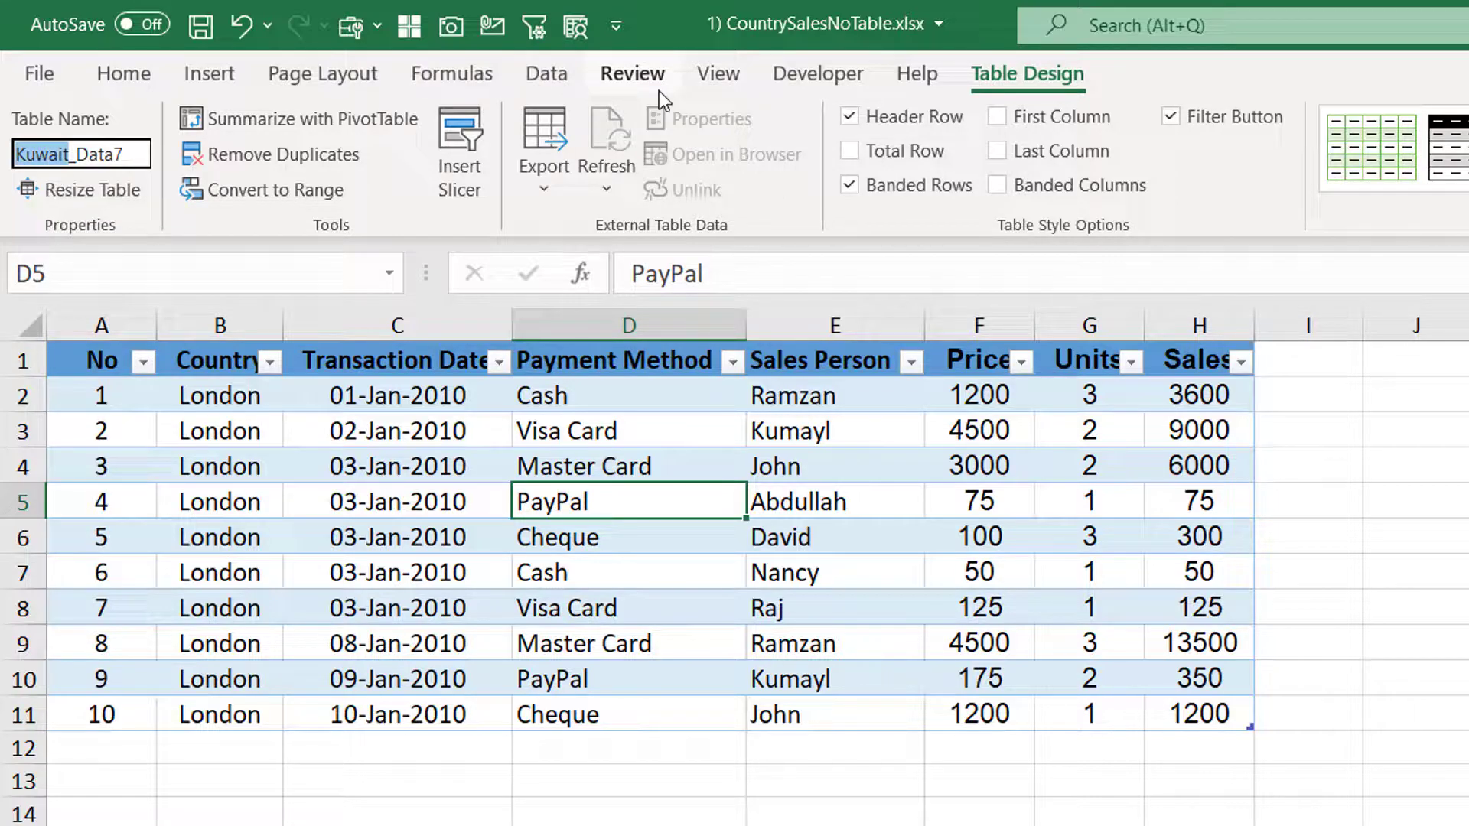
pyautogui.write('London')
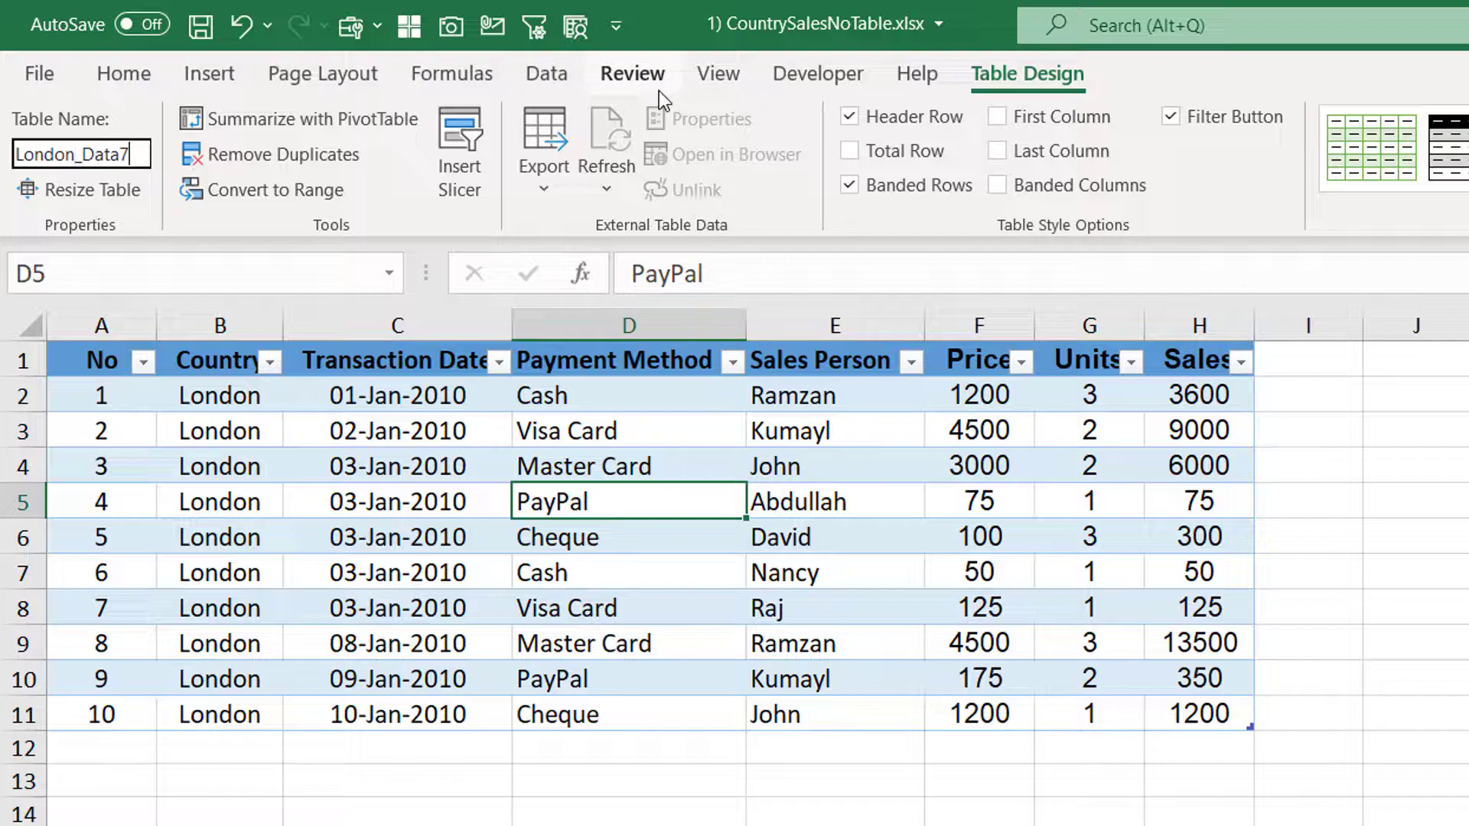
pyautogui.press('BackSpace')
pyautogui.press('Return')
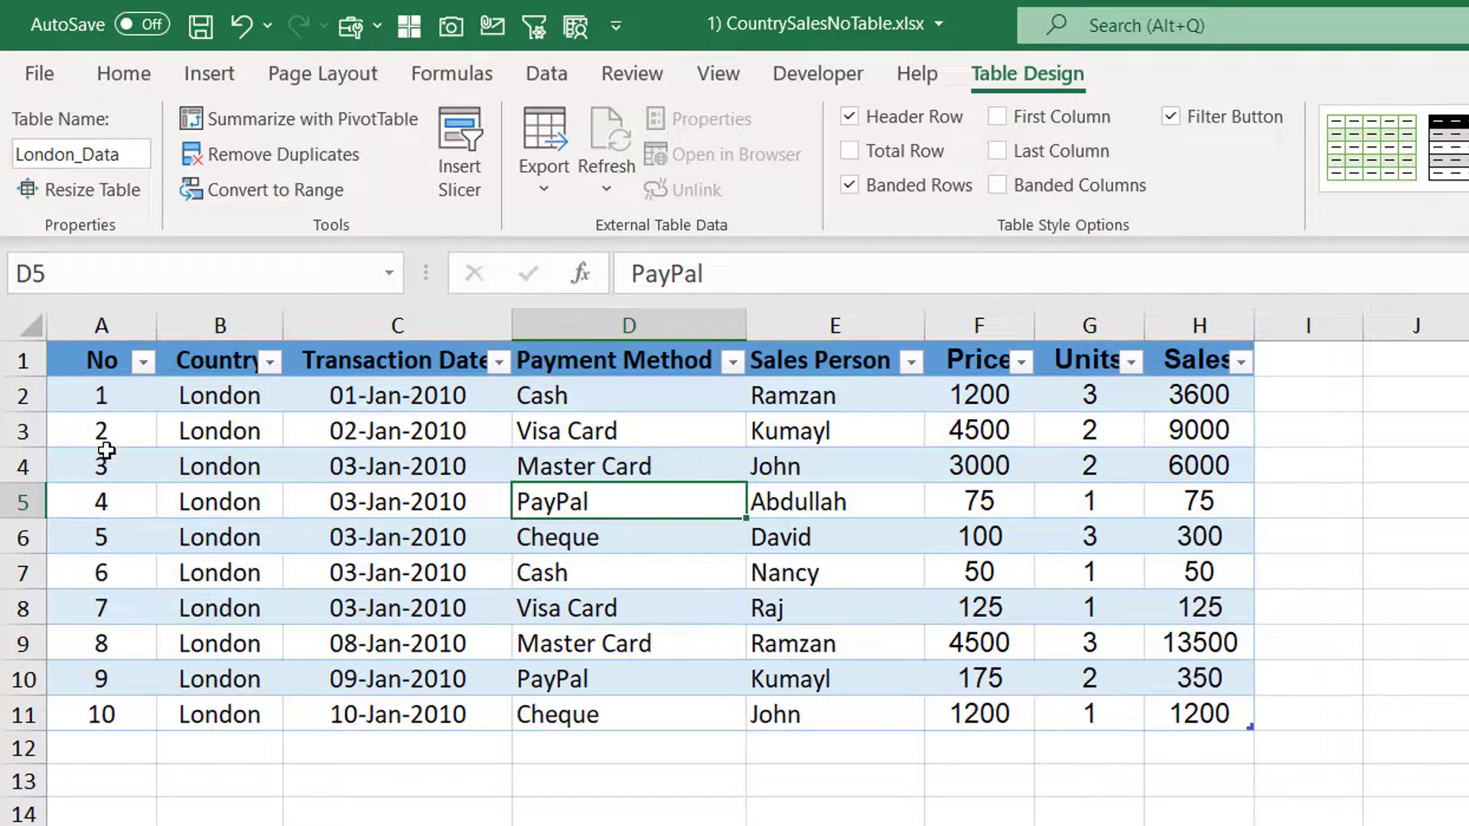
# - Select the No values in rows 2 to 11 of the London table
pyautogui.moveTo(105, 390); pyautogui.dragTo(101, 708)
pyautogui.click(405, 621)
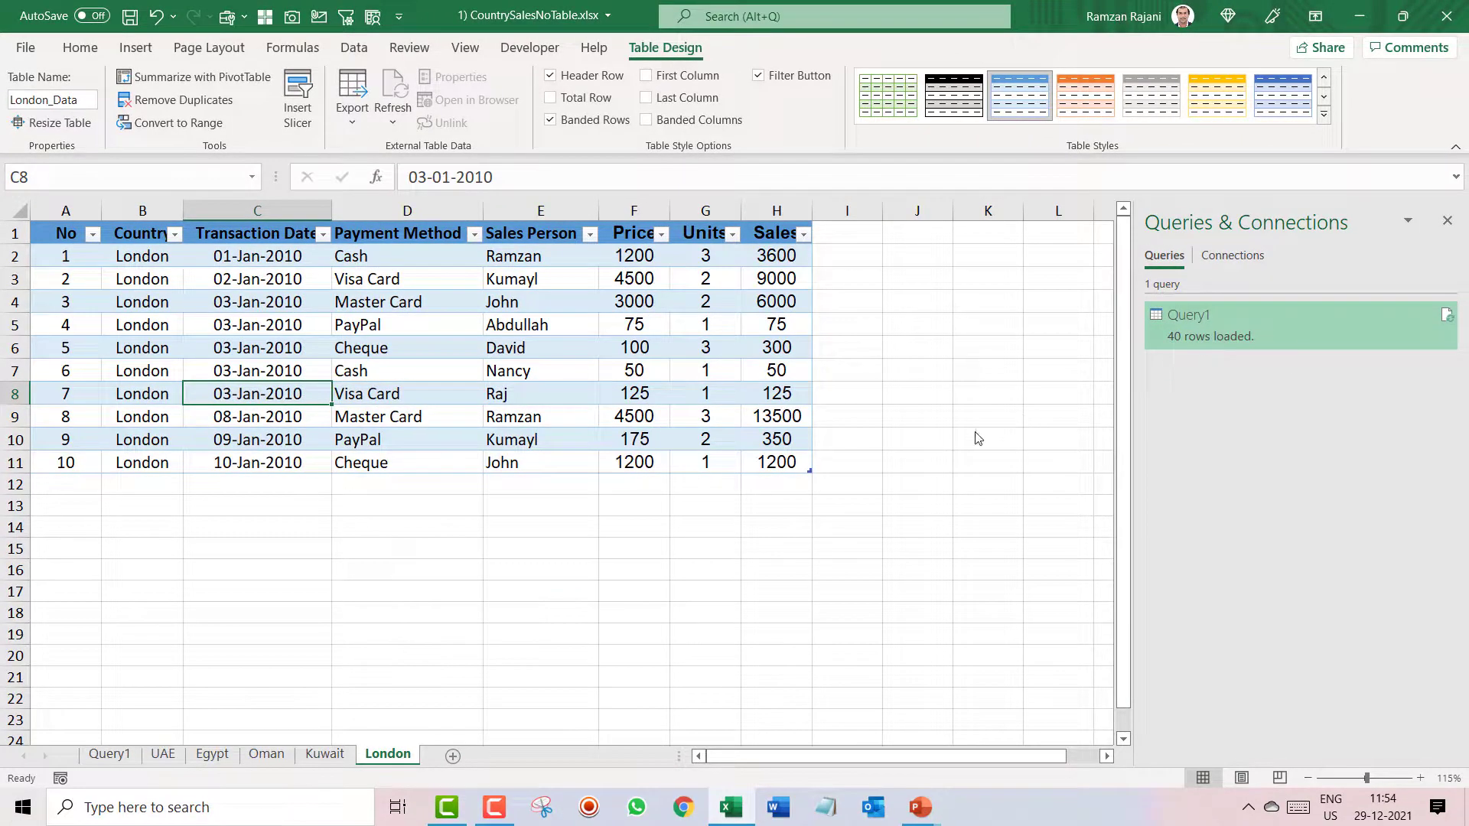
pyautogui.moveTo(1218, 329)
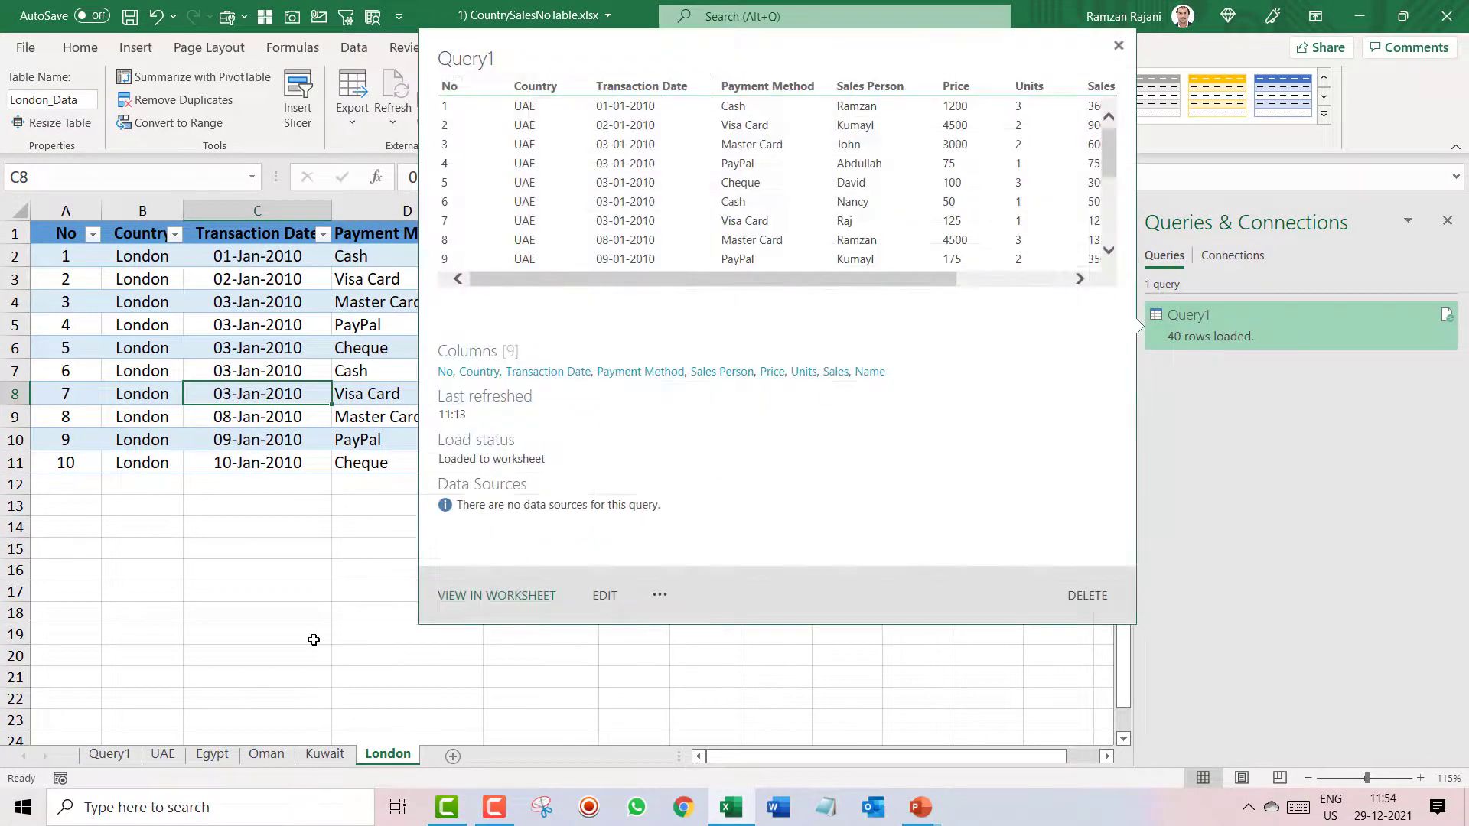
# - On Query1, jump to the last row of the query table and back to the top
pyautogui.click(116, 757)
pyautogui.press('Left')
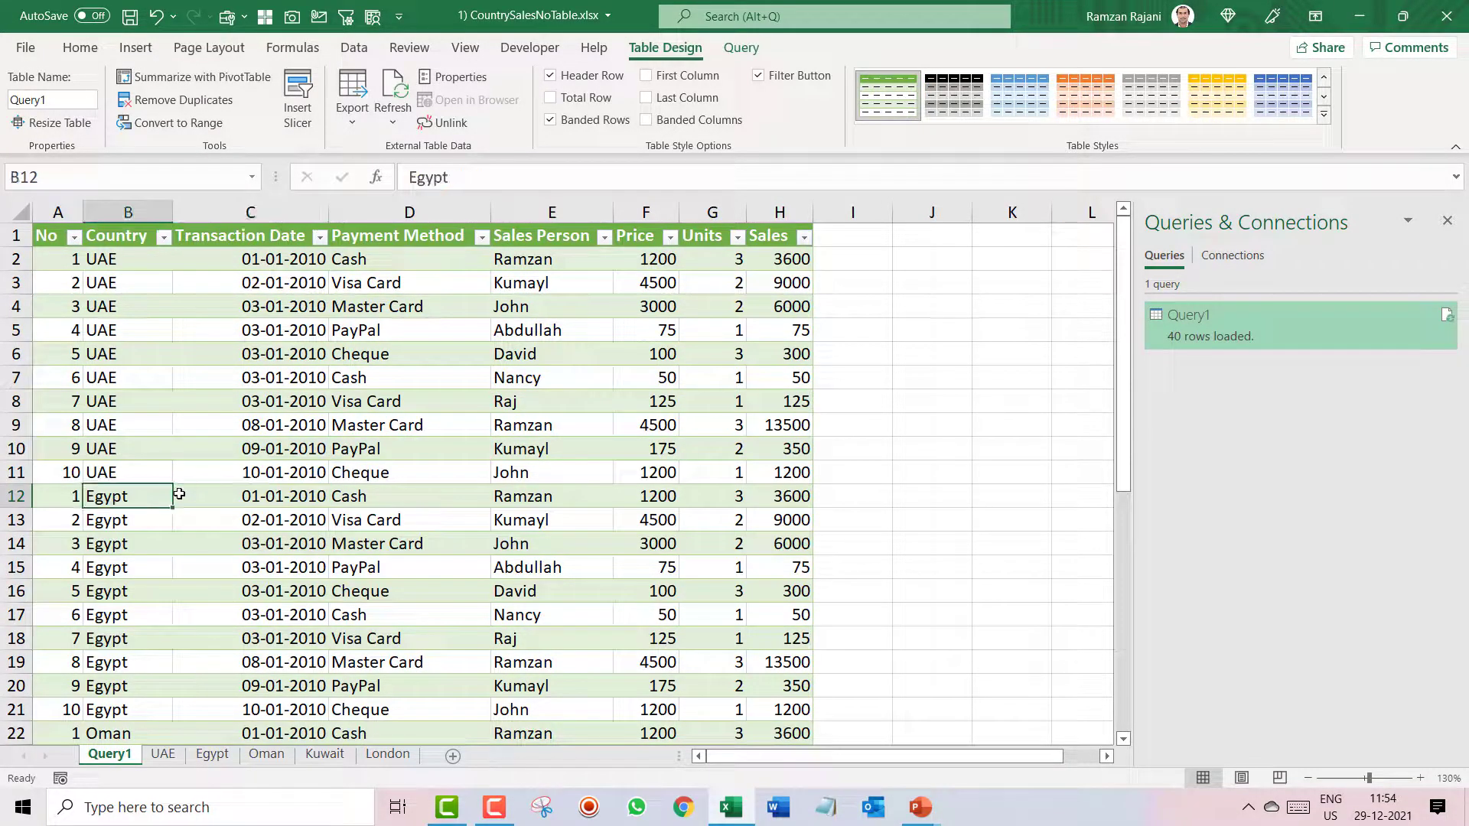
pyautogui.hotkey('ctrl', 'Down')
pyautogui.hotkey('ctrl', 'Home')
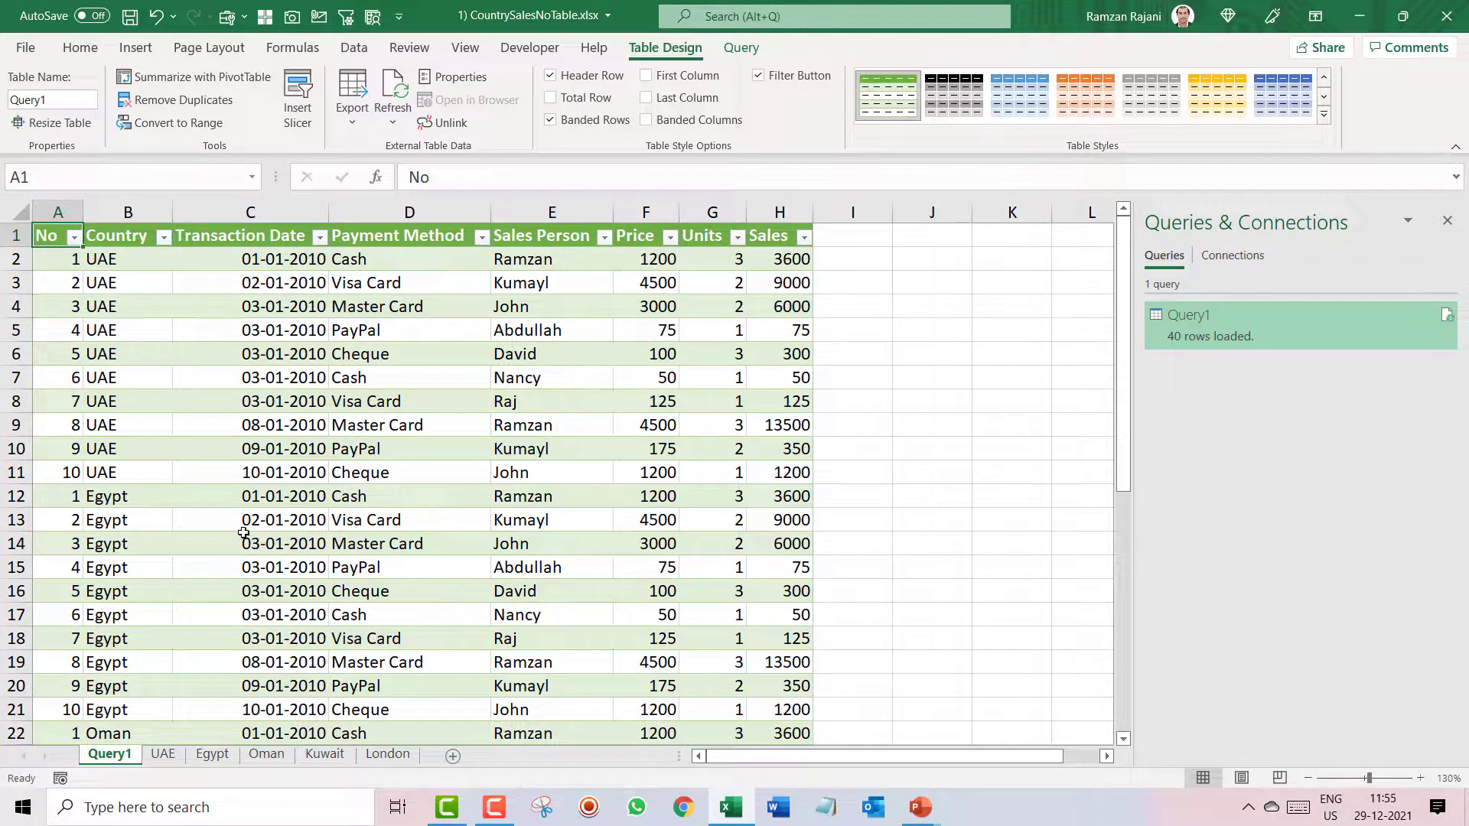
# - Refresh Query1 to load 50 rows and select the ten new London_Data rows
pyautogui.rightClick(368, 355)
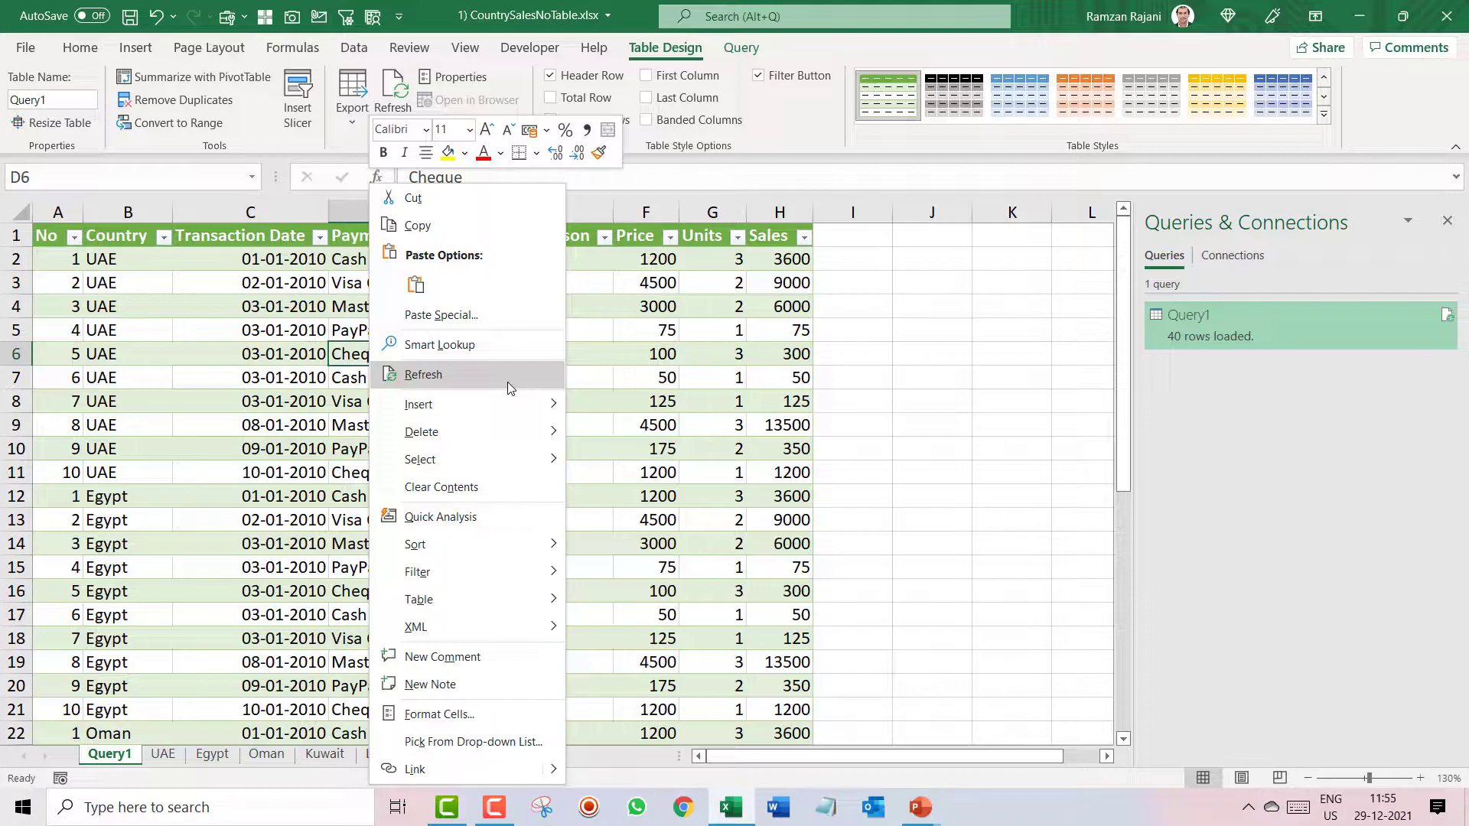
pyautogui.click(507, 382)
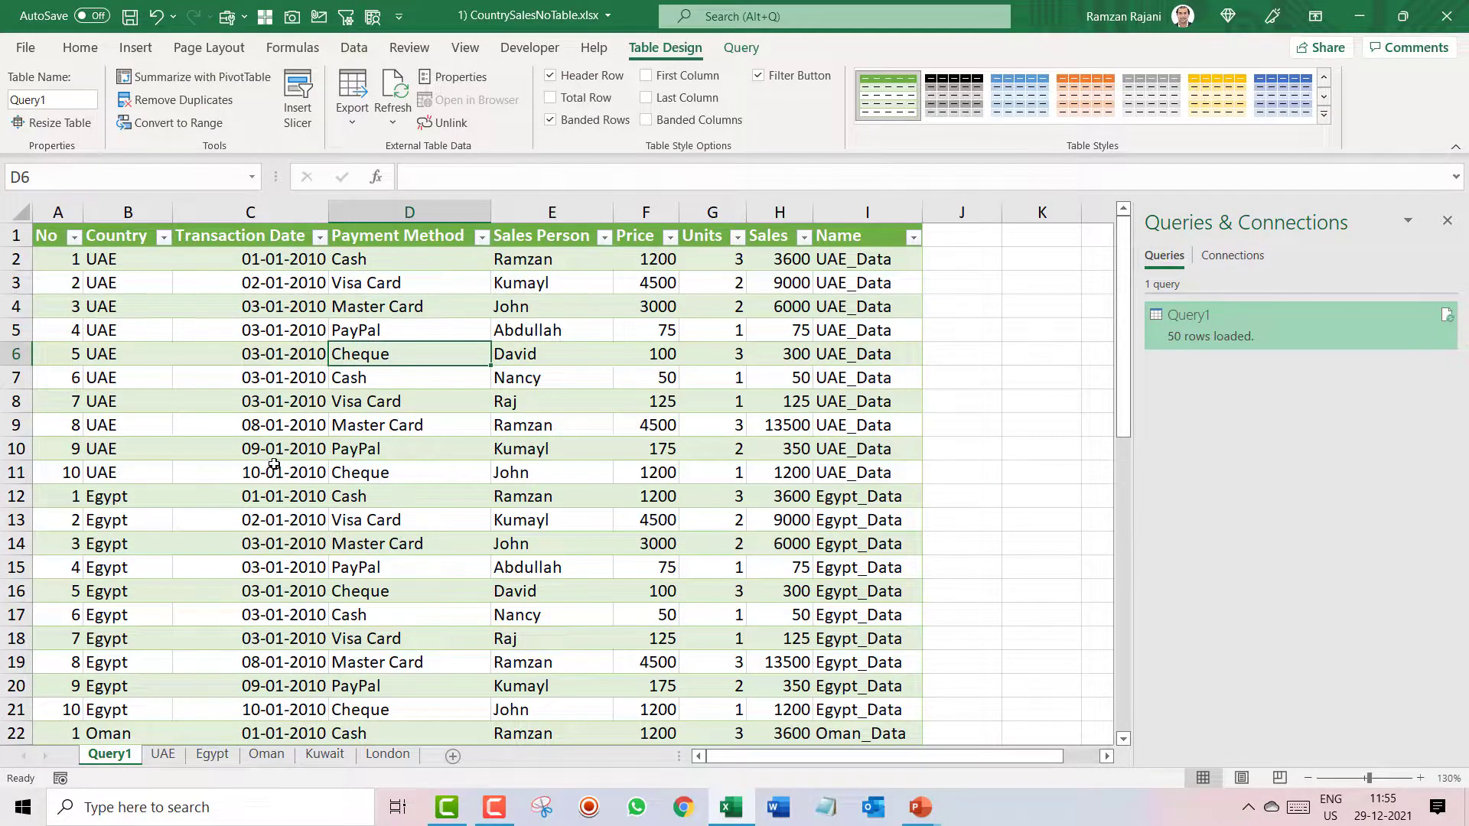
pyautogui.scroll(-12, 274, 464)
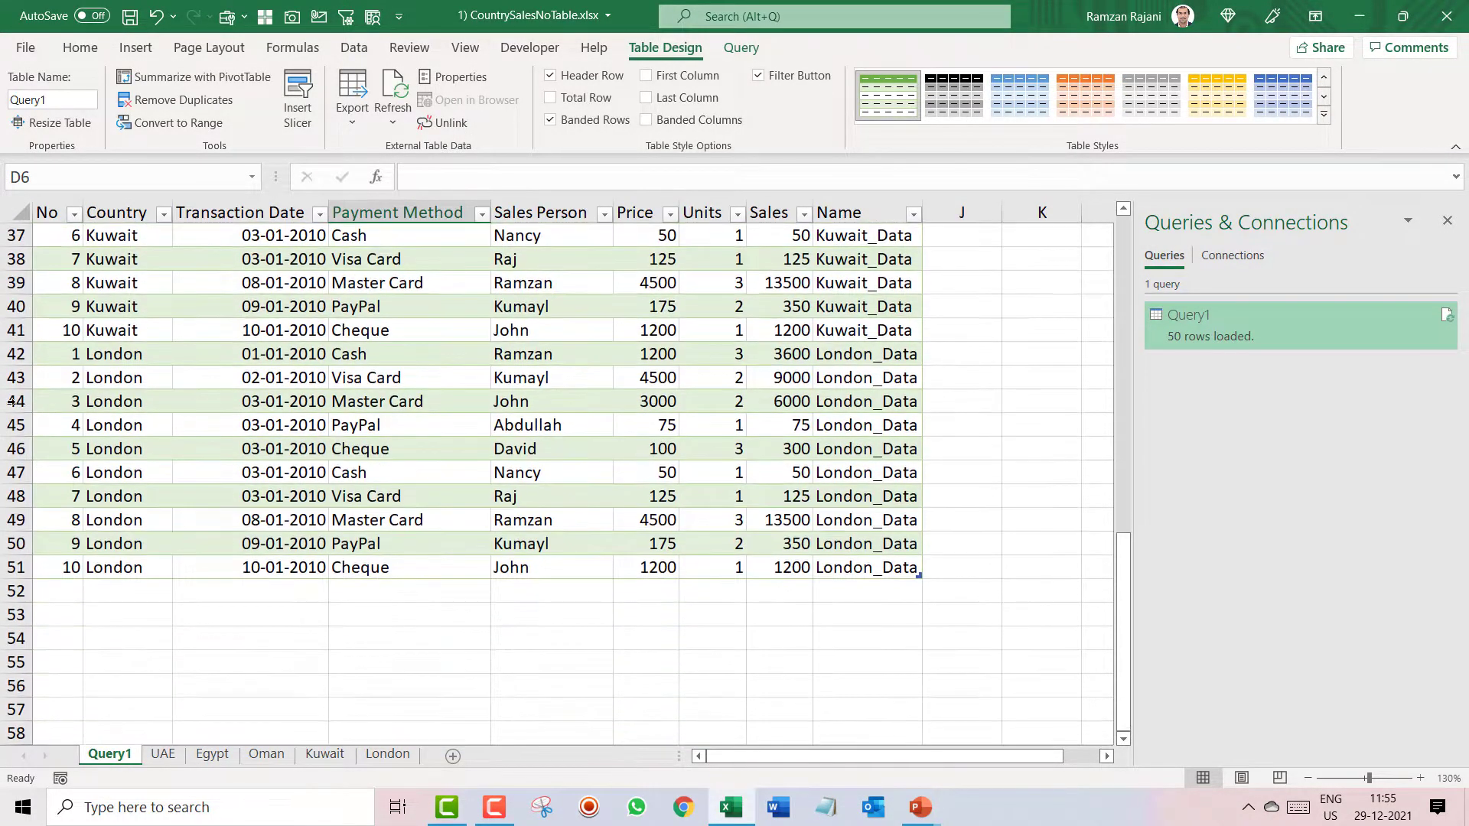
pyautogui.moveTo(49, 356); pyautogui.dragTo(883, 569)
pyautogui.click(263, 378)
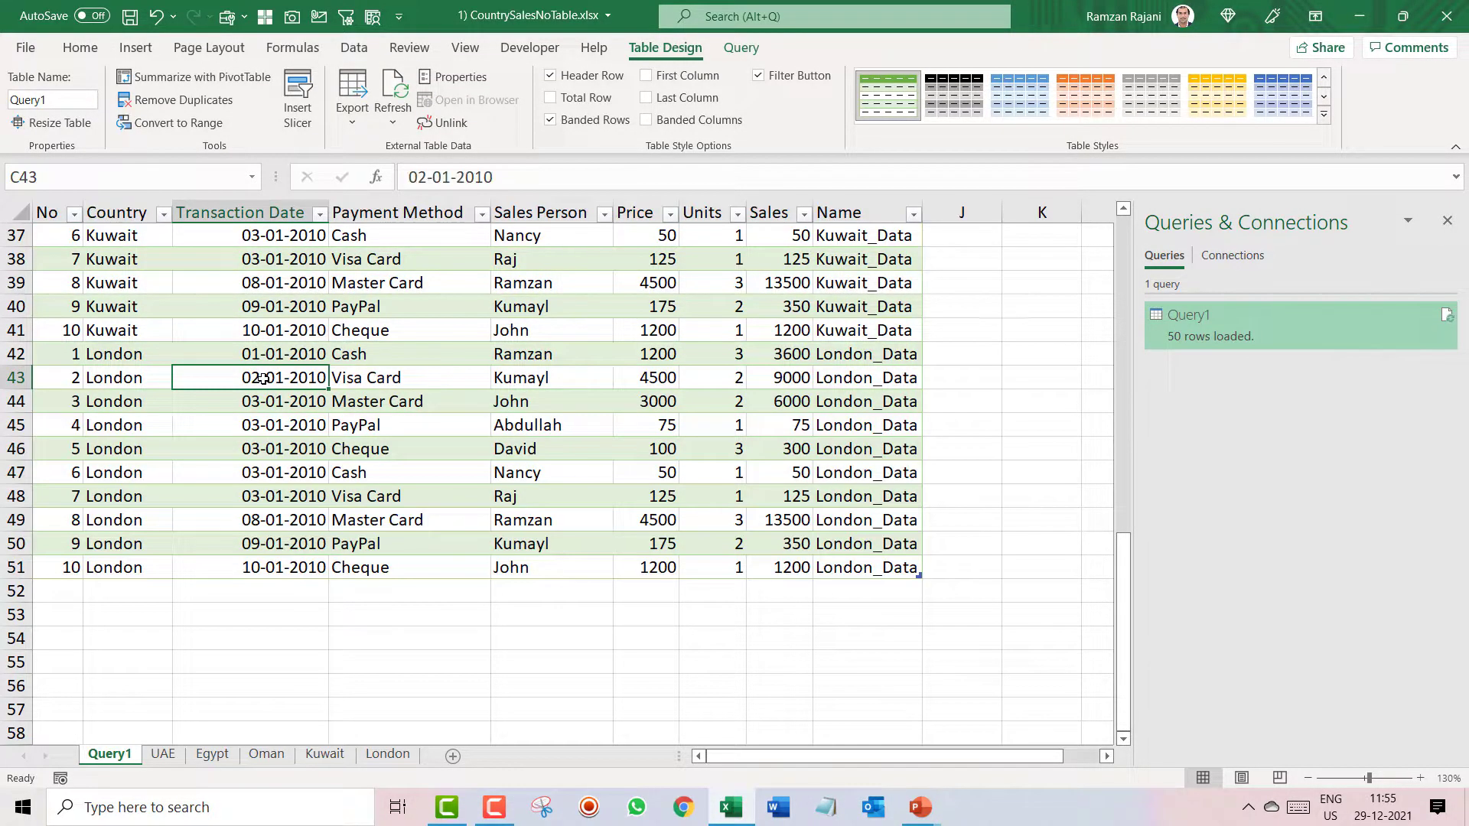
# - Clear the contents of London records 9 and 10 (A10:H11)
pyautogui.click(390, 755)
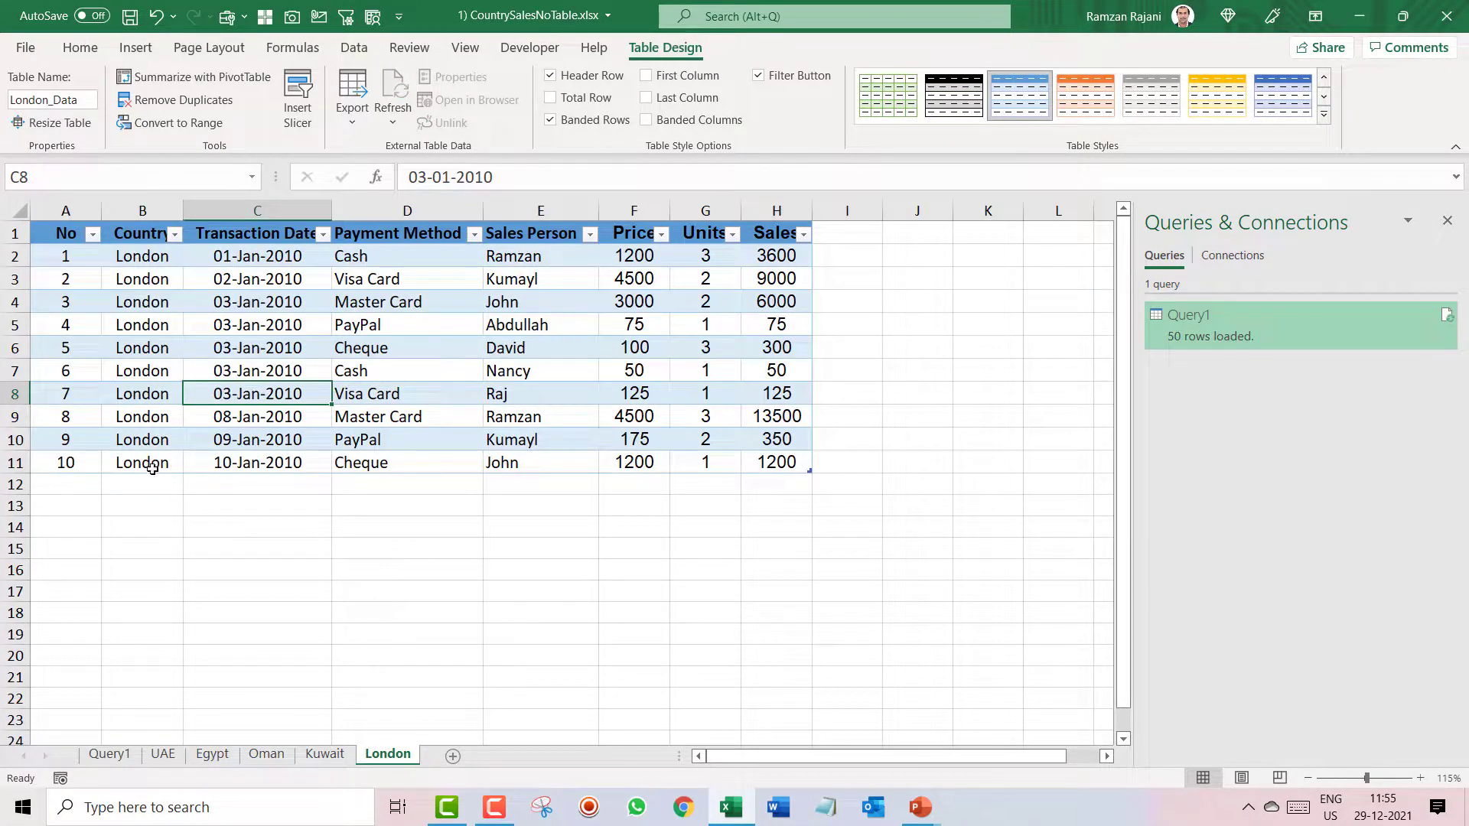
pyautogui.click(65, 435)
pyautogui.hotkey('ctrl', 'shift', 'Down')
pyautogui.hotkey('ctrl', 'shift', 'Right')
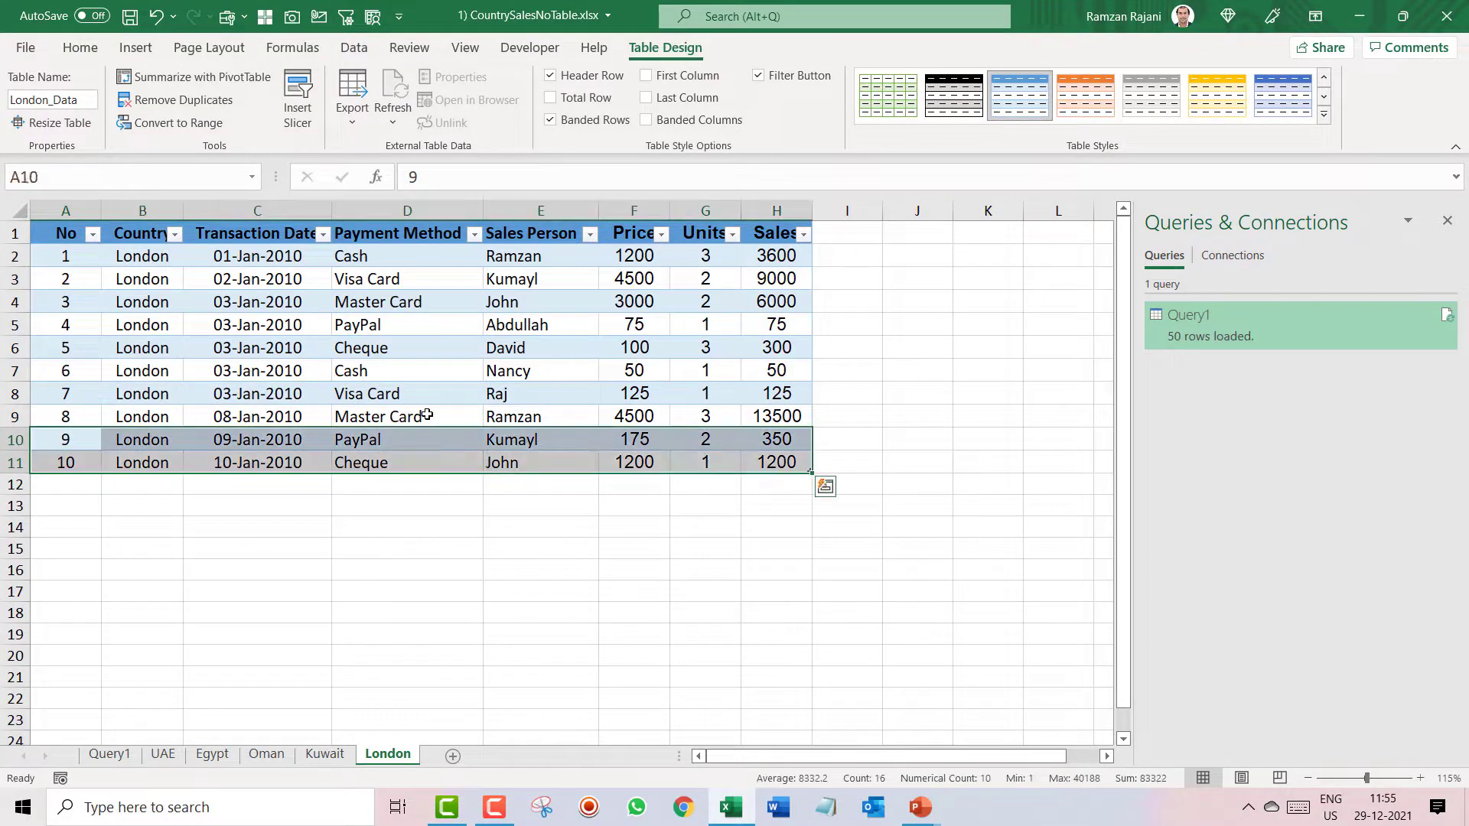
pyautogui.press('Delete')
pyautogui.press('Up')
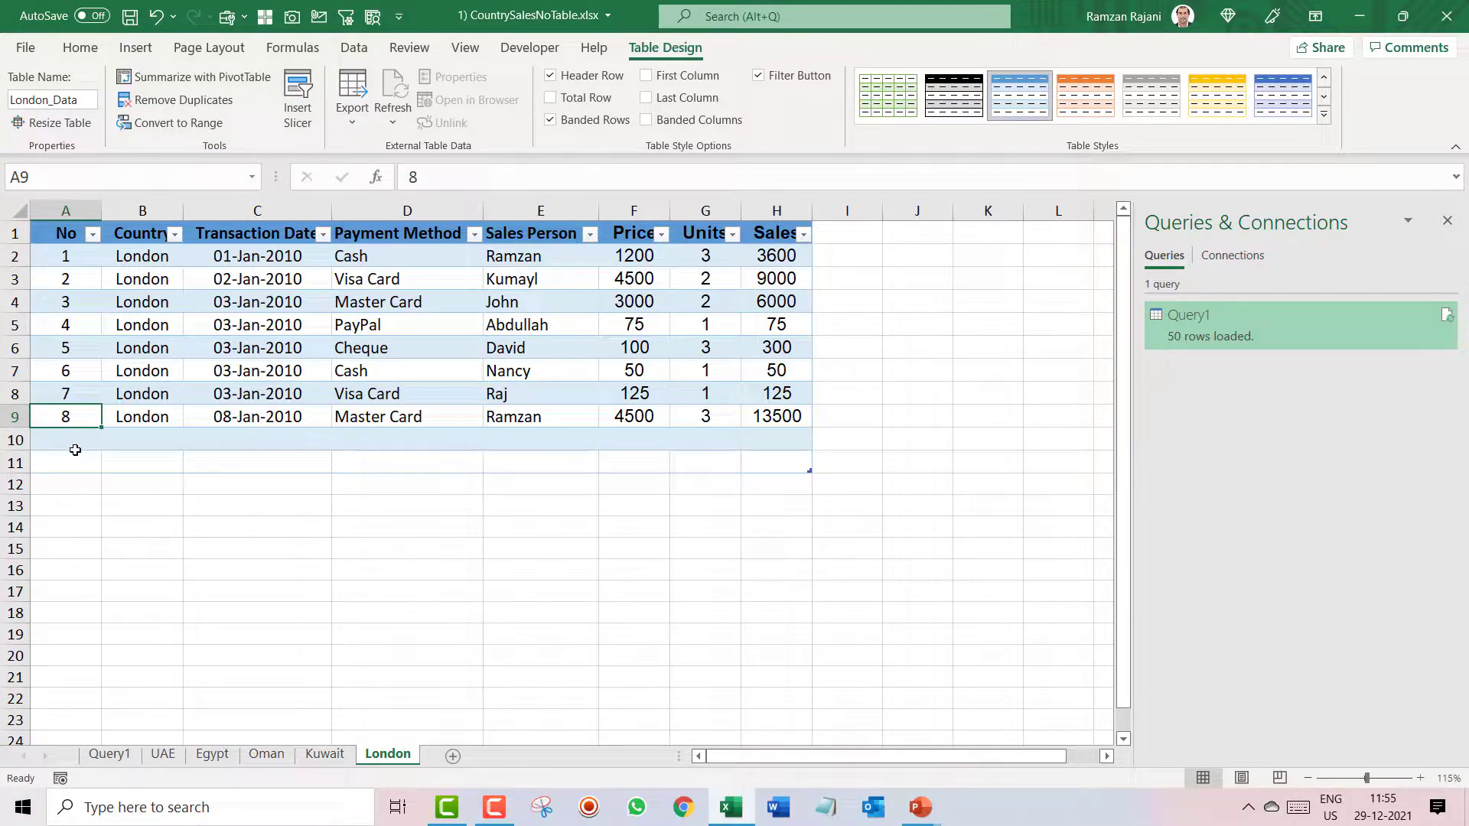
# - Refresh Query1 to pick up the cleared records, then return to London
pyautogui.click(112, 754)
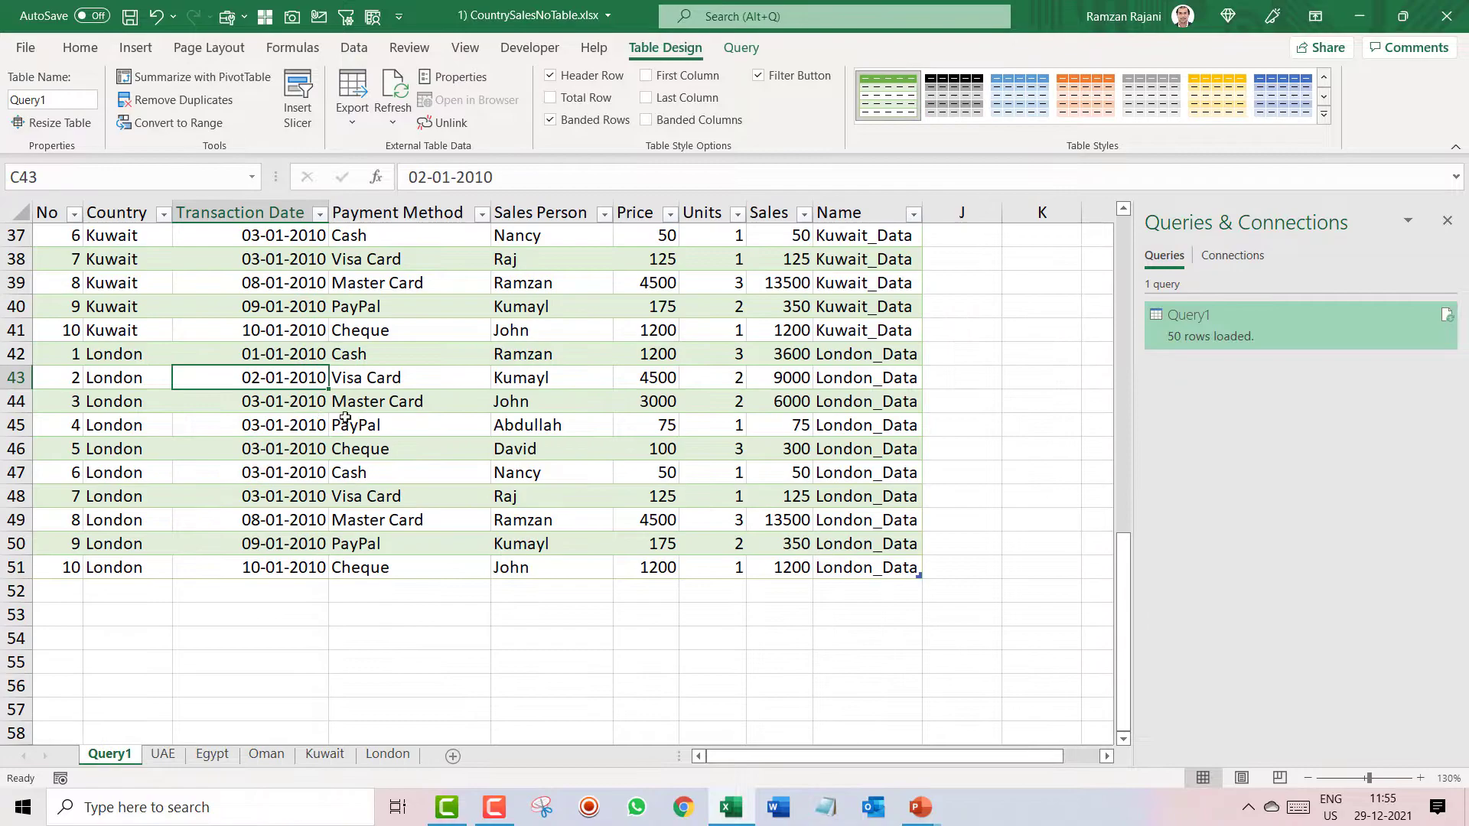
pyautogui.rightClick(384, 402)
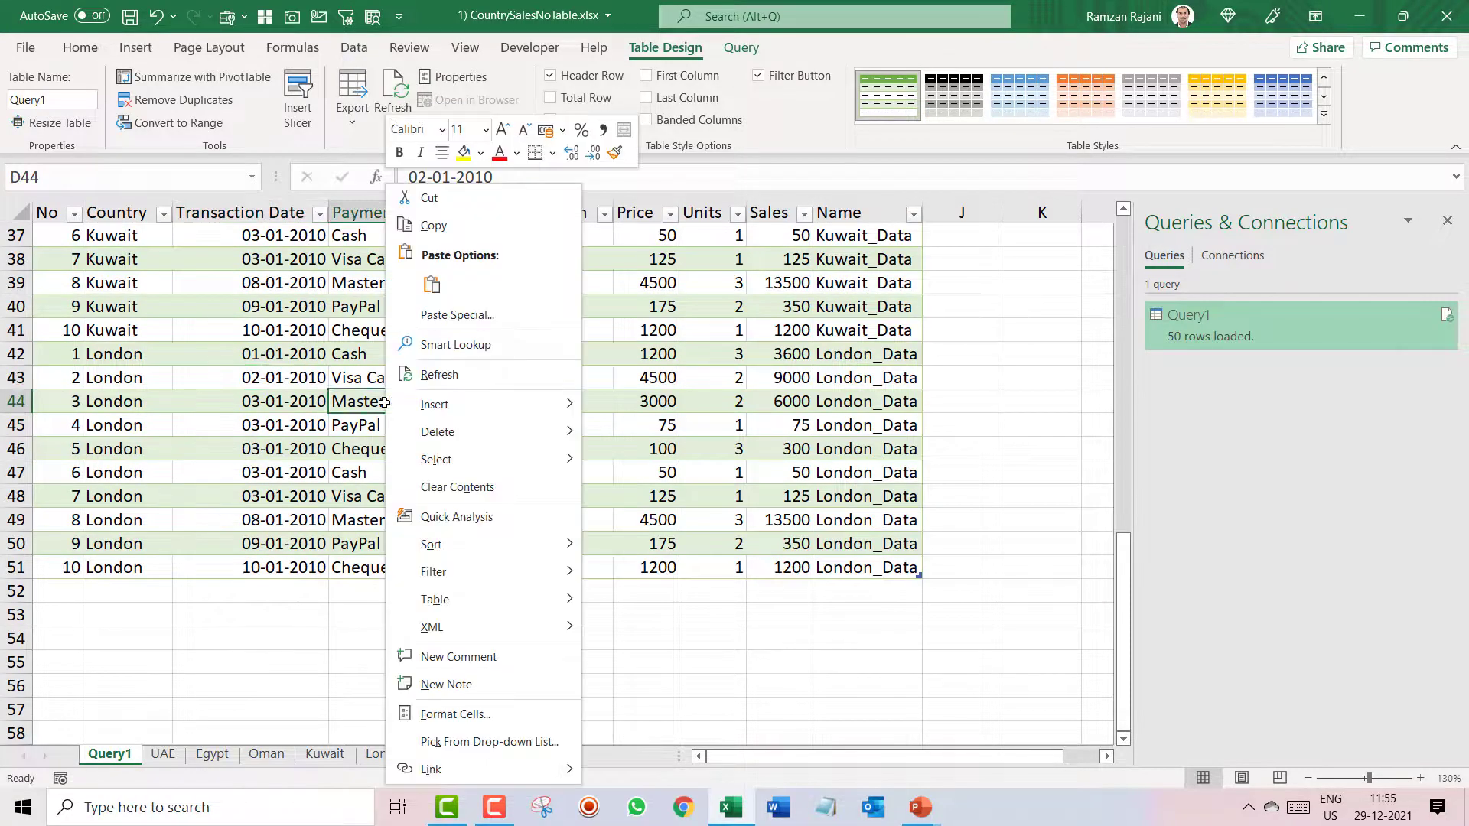
pyautogui.click(483, 377)
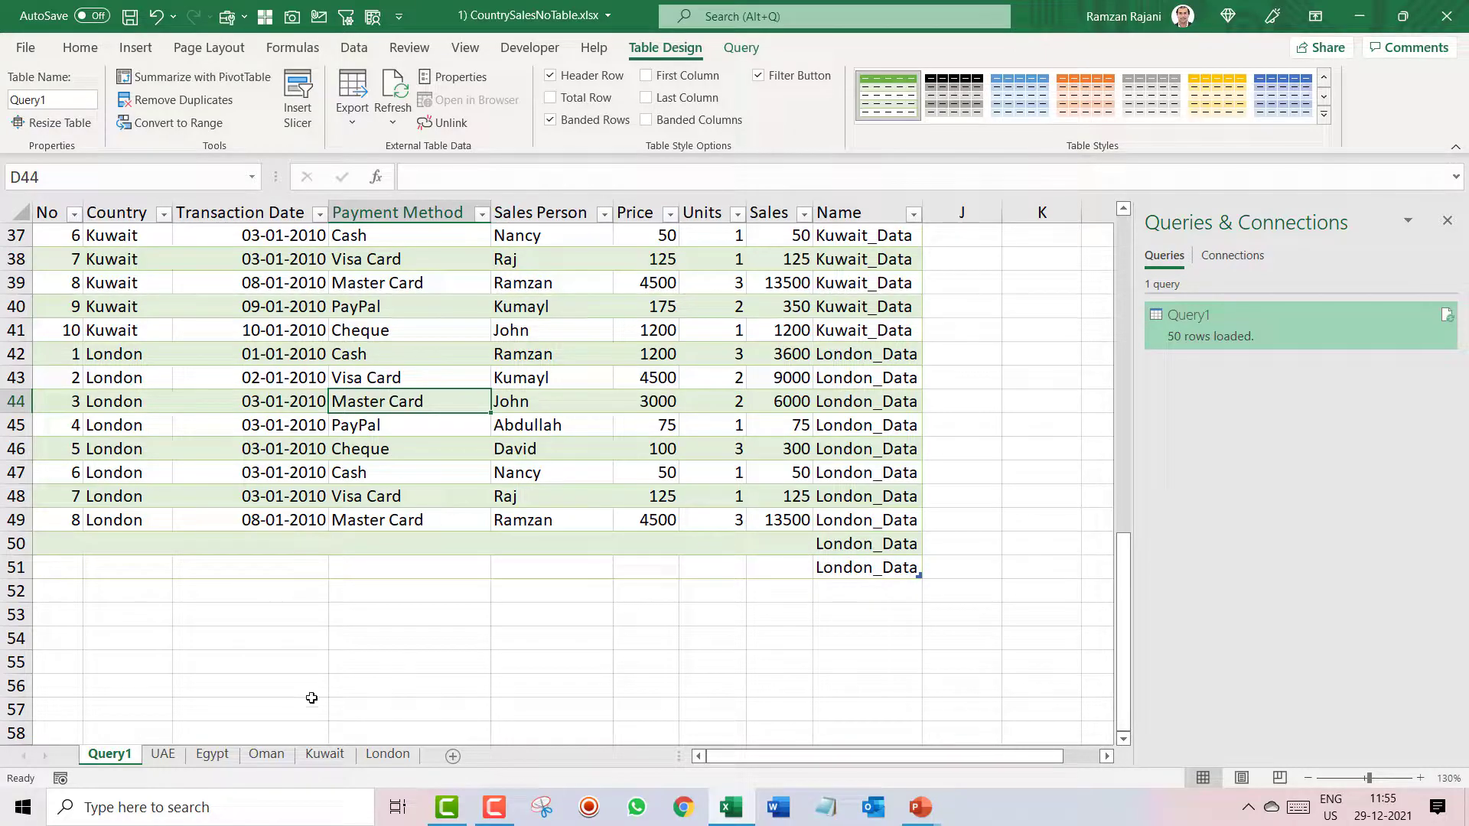
pyautogui.click(388, 754)
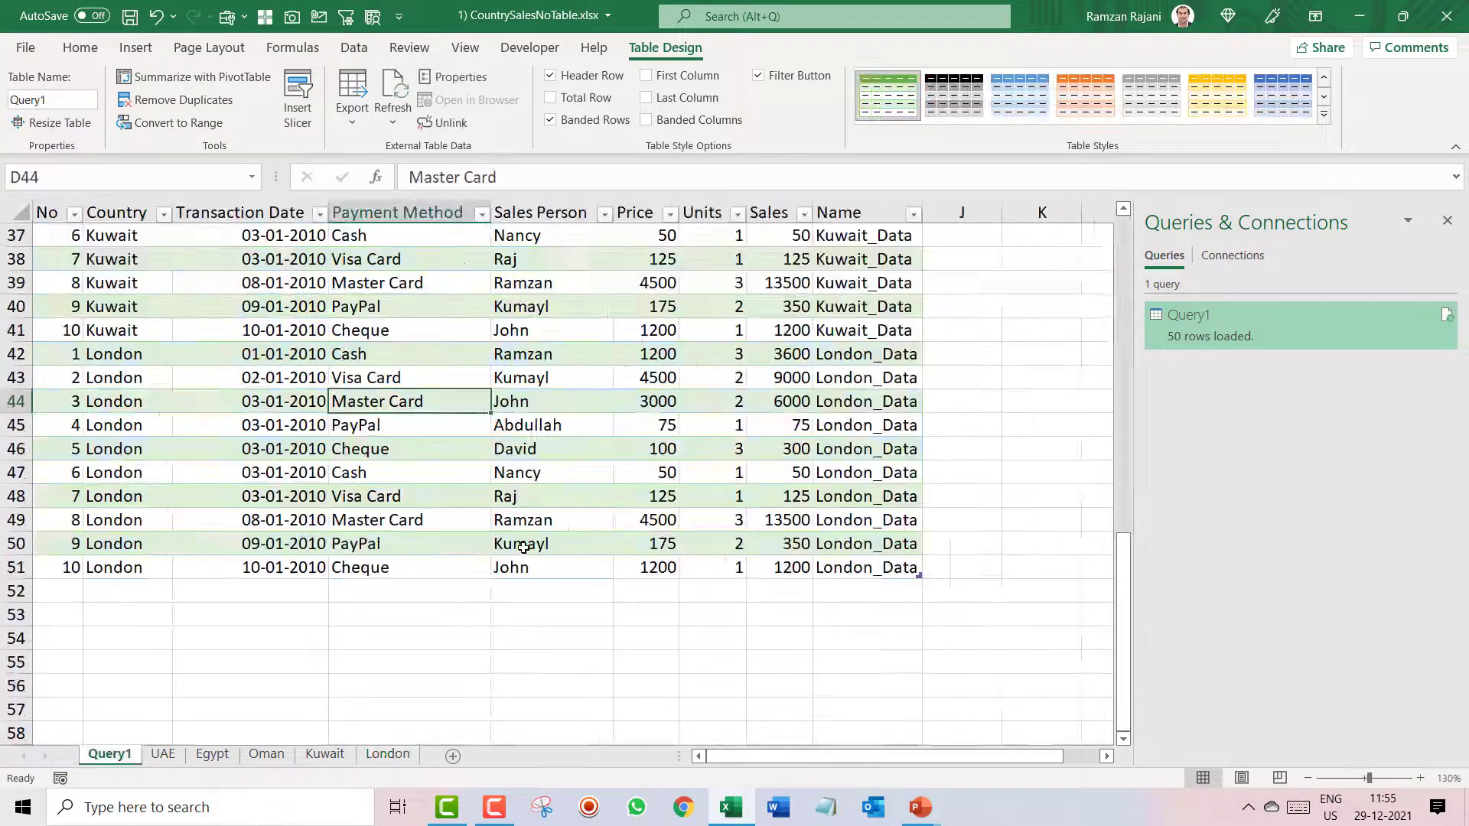
# - Delete the empty rows 10 and 11 from the London table
pyautogui.click(385, 753)
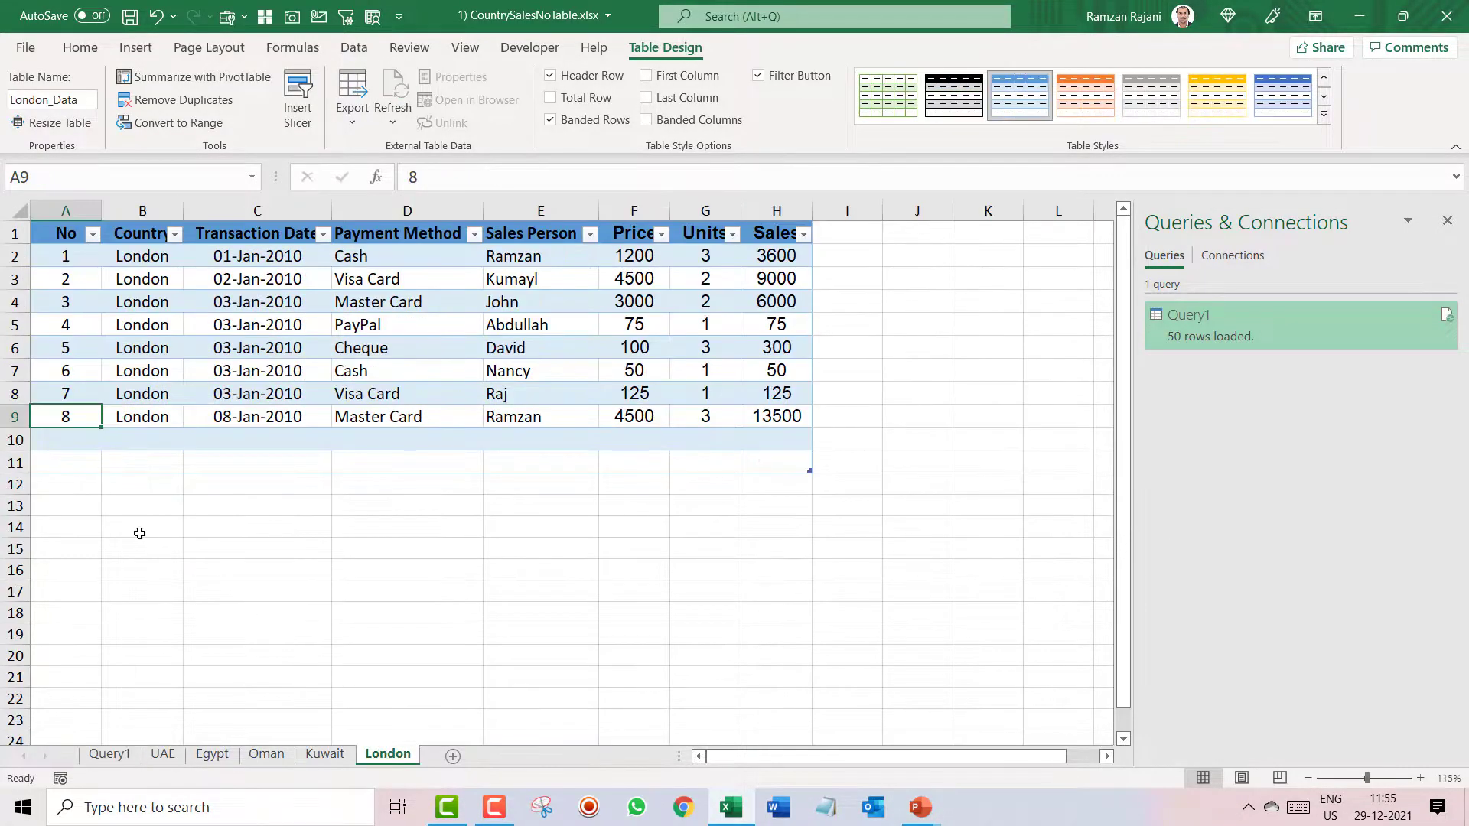
pyautogui.moveTo(13, 440); pyautogui.dragTo(13, 463)
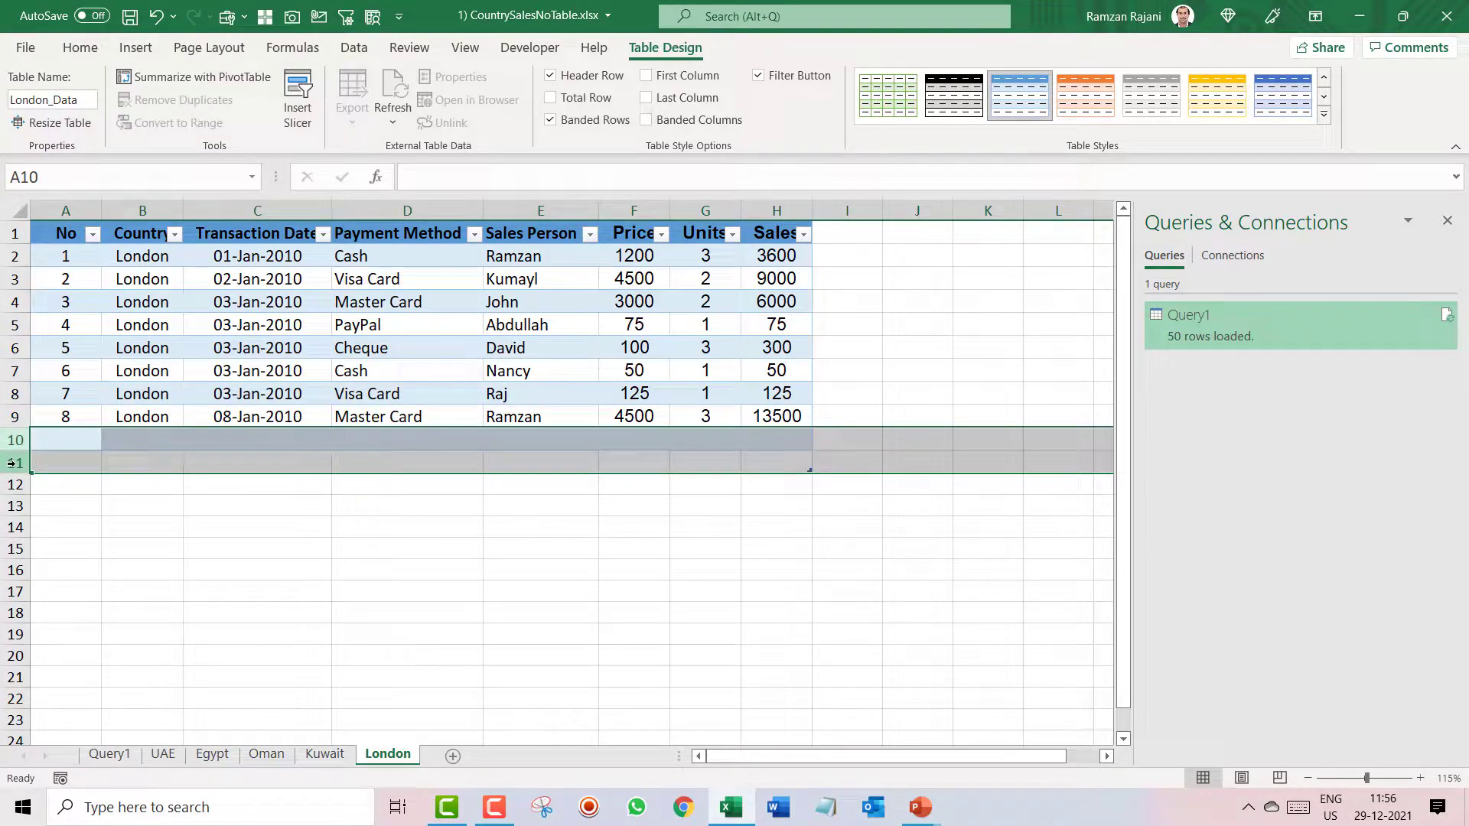
pyautogui.rightClick(12, 440)
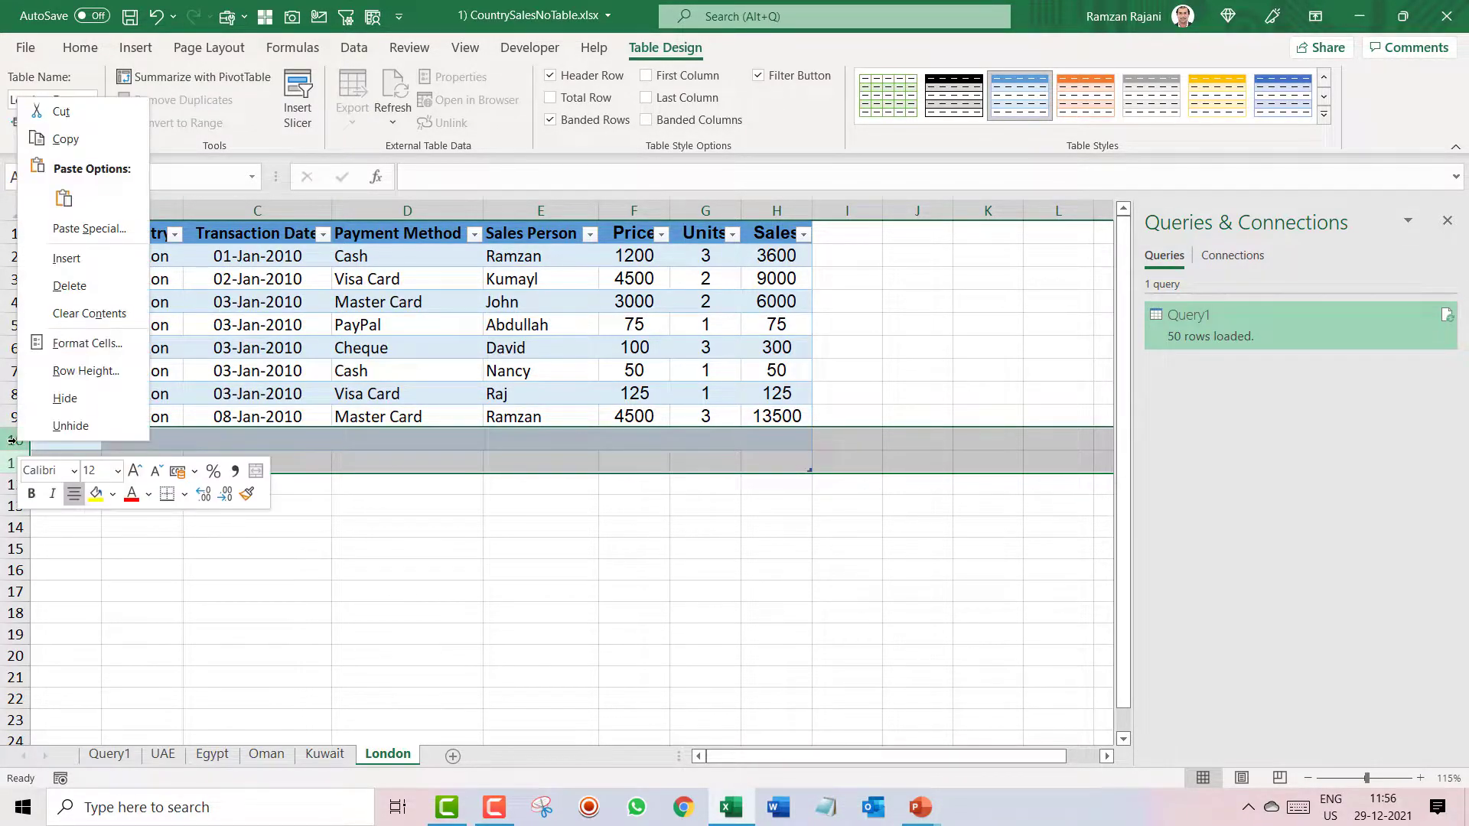
pyautogui.click(69, 286)
pyautogui.click(384, 301)
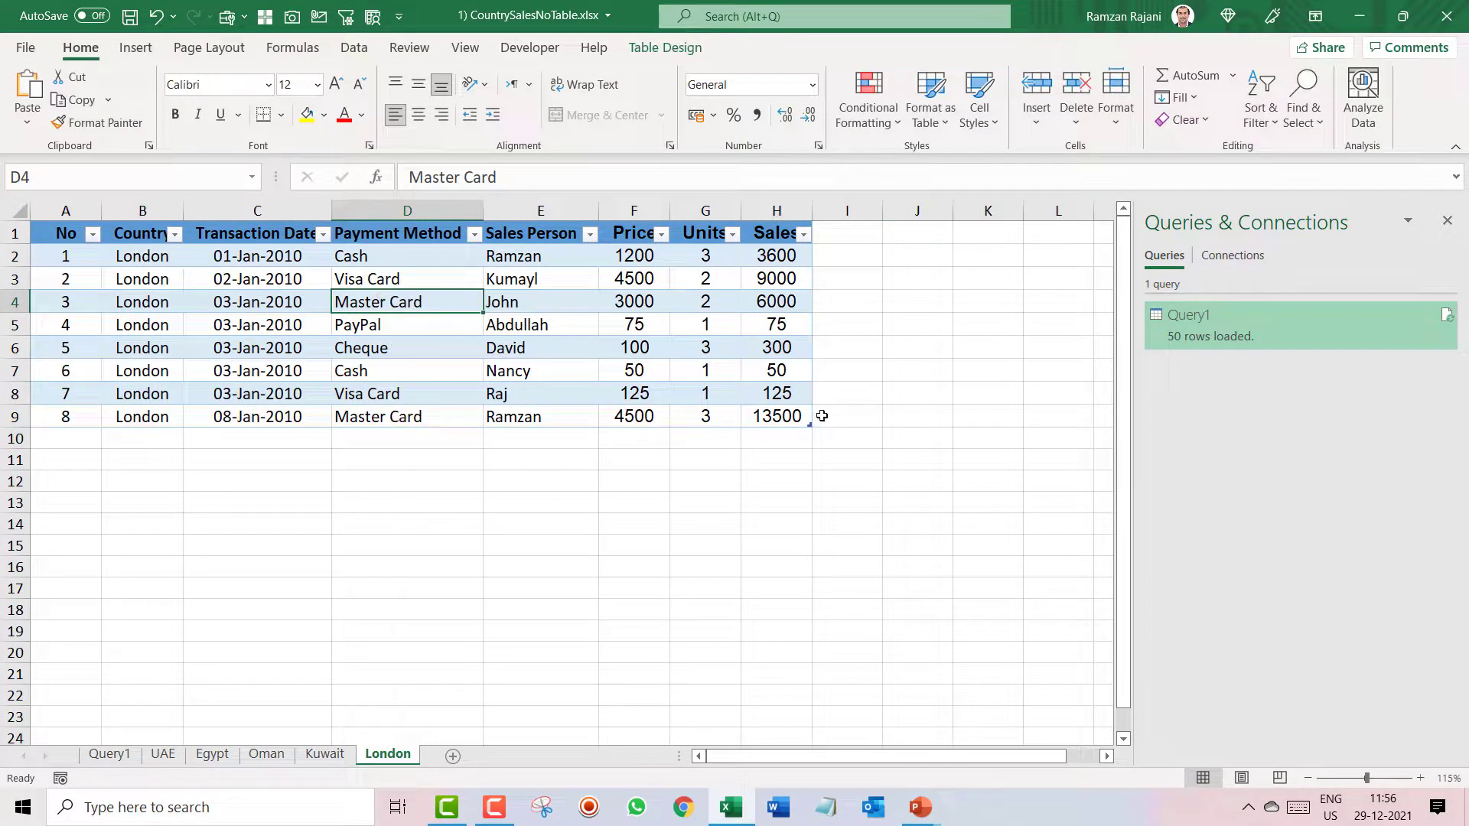
# - Refresh Query1 so it reports 48 rows loaded
pyautogui.click(121, 756)
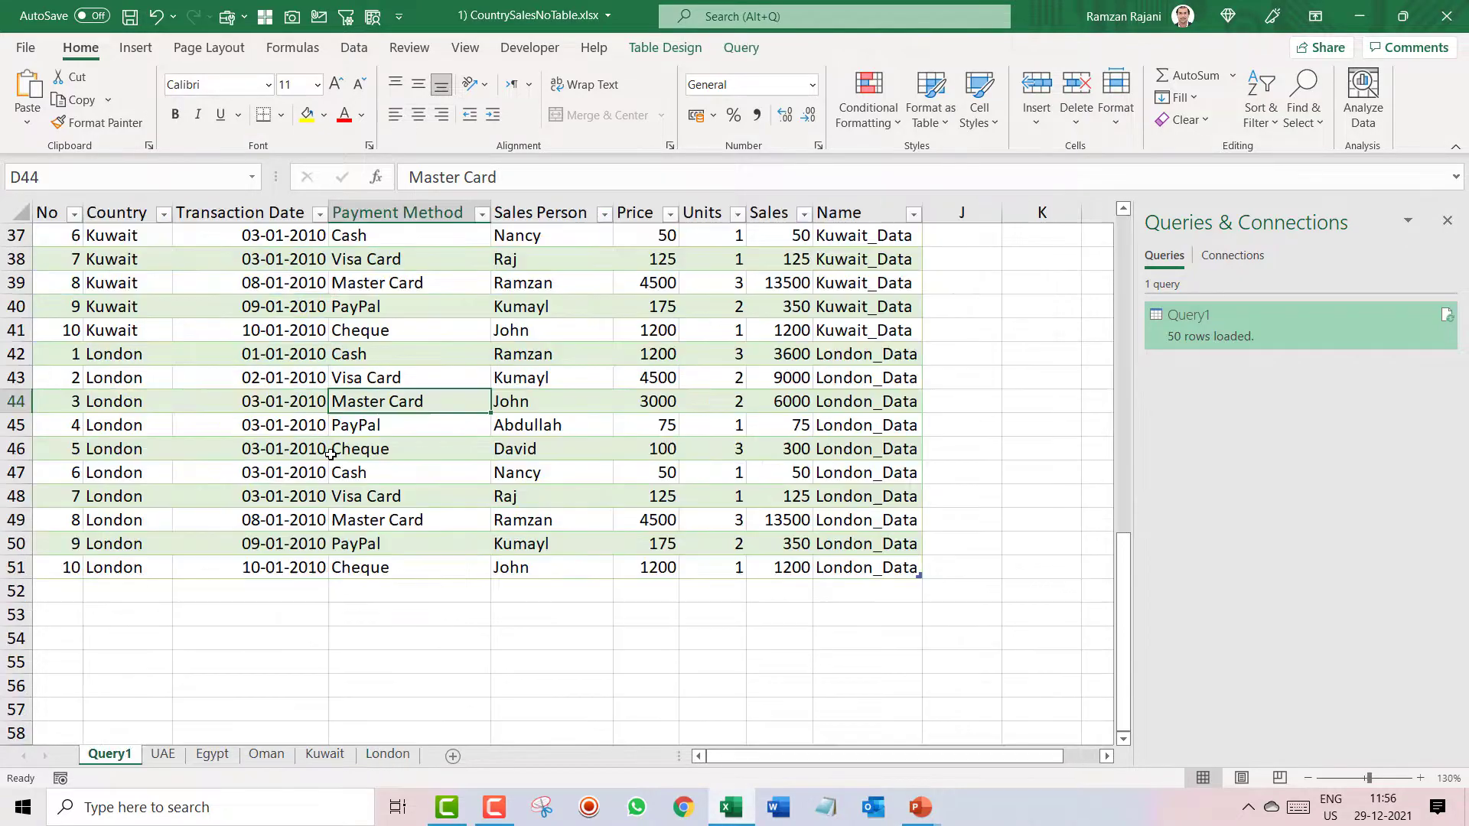
pyautogui.rightClick(383, 400)
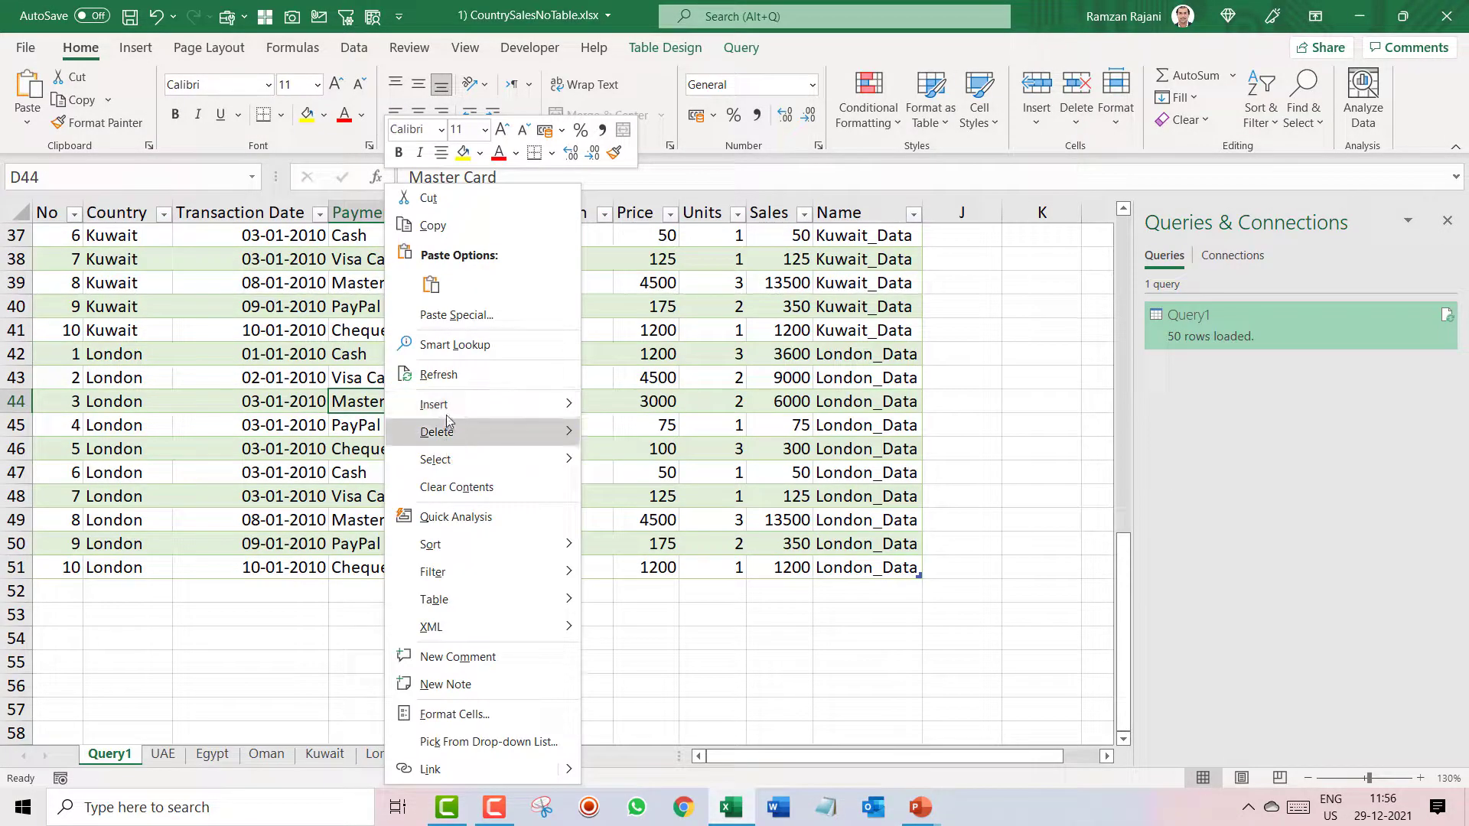
pyautogui.click(438, 374)
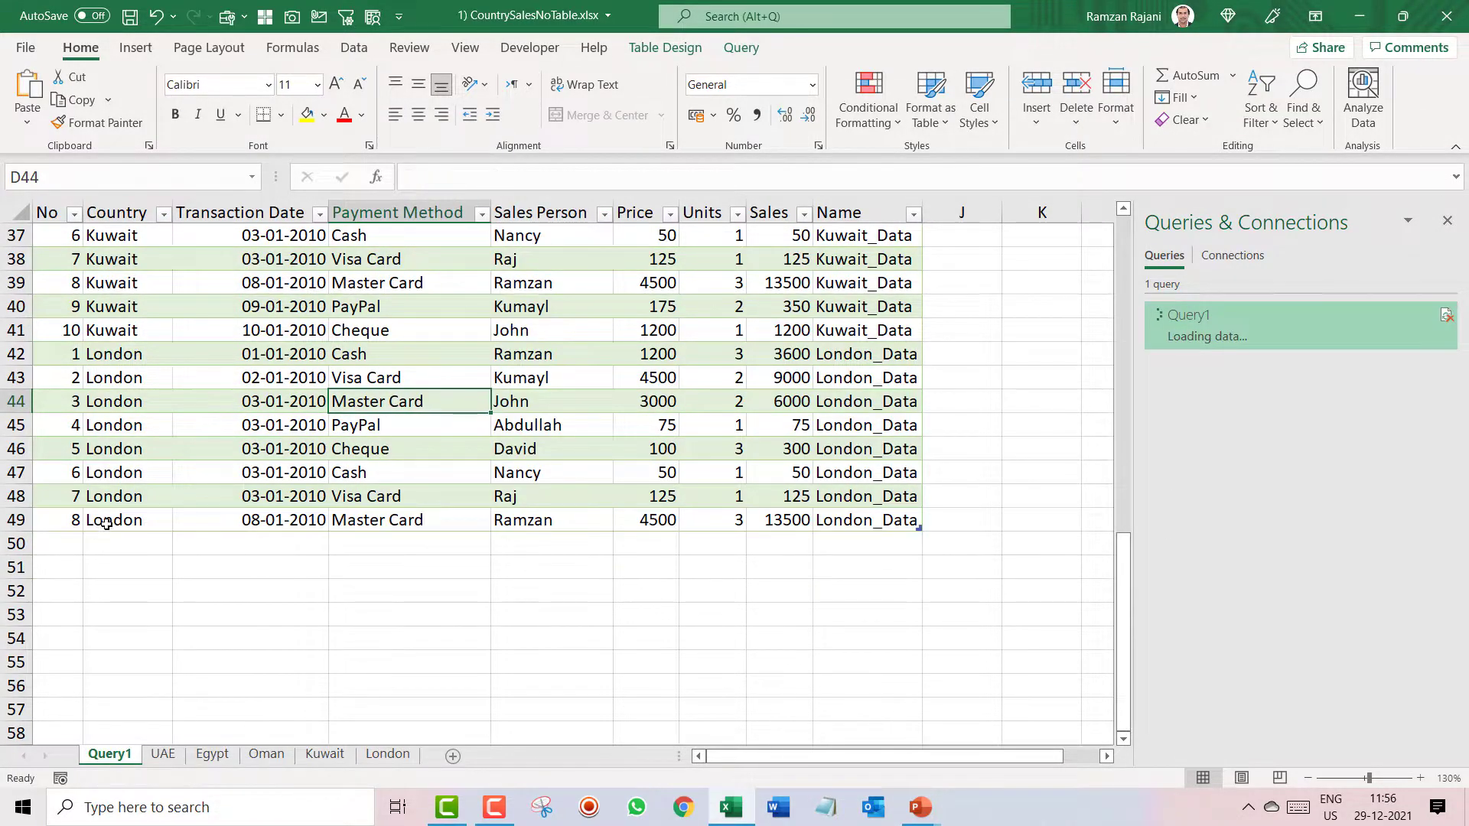
# - Copy London records 7 and 8 into rows 10–11 and renumber them 9 and 10
pyautogui.click(376, 755)
pyautogui.moveTo(75, 396); pyautogui.dragTo(177, 396)
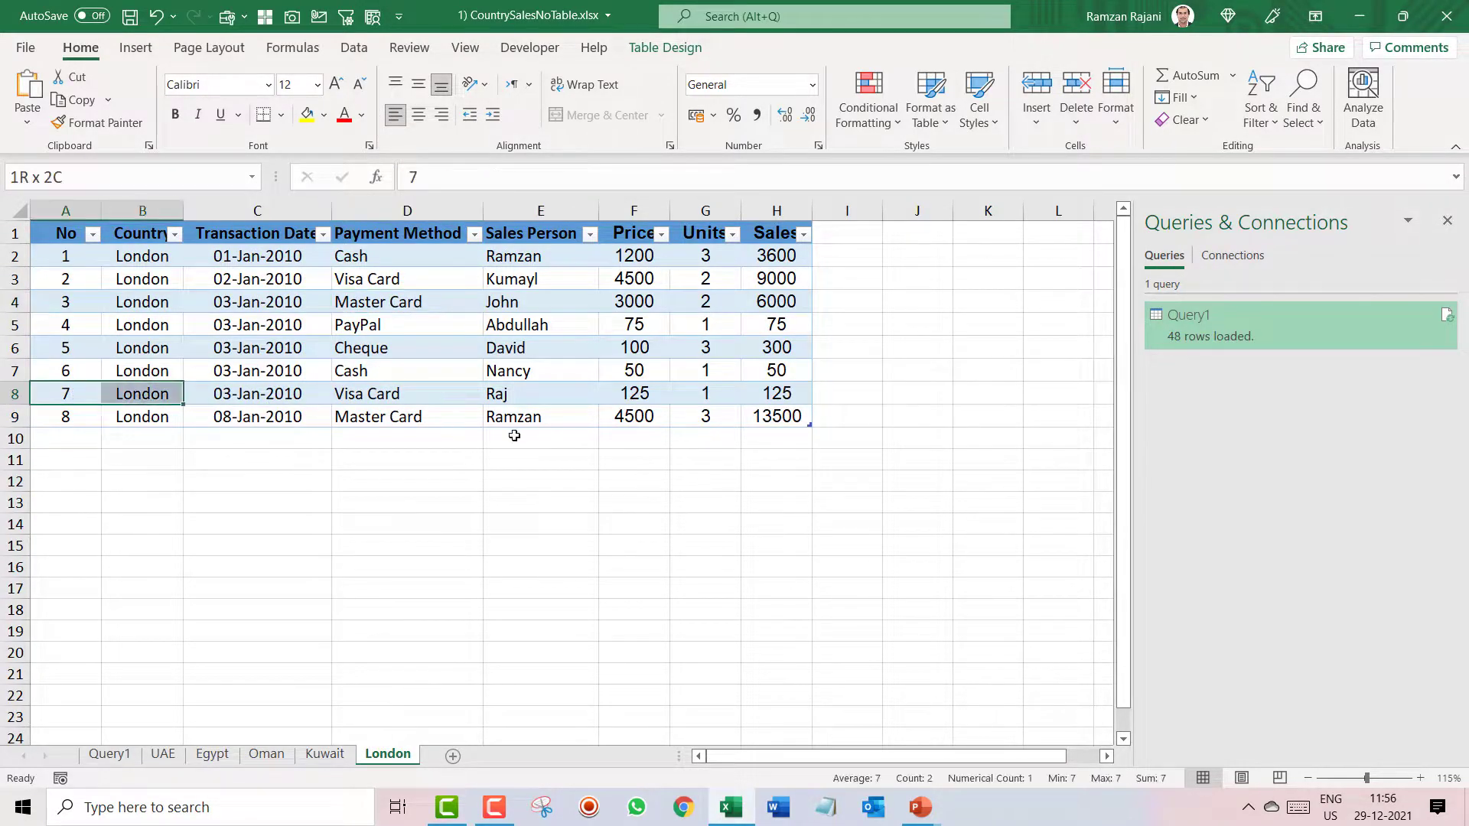
pyautogui.moveTo(514, 435); pyautogui.dragTo(760, 413)
pyautogui.hotkey('ctrl', 'c')
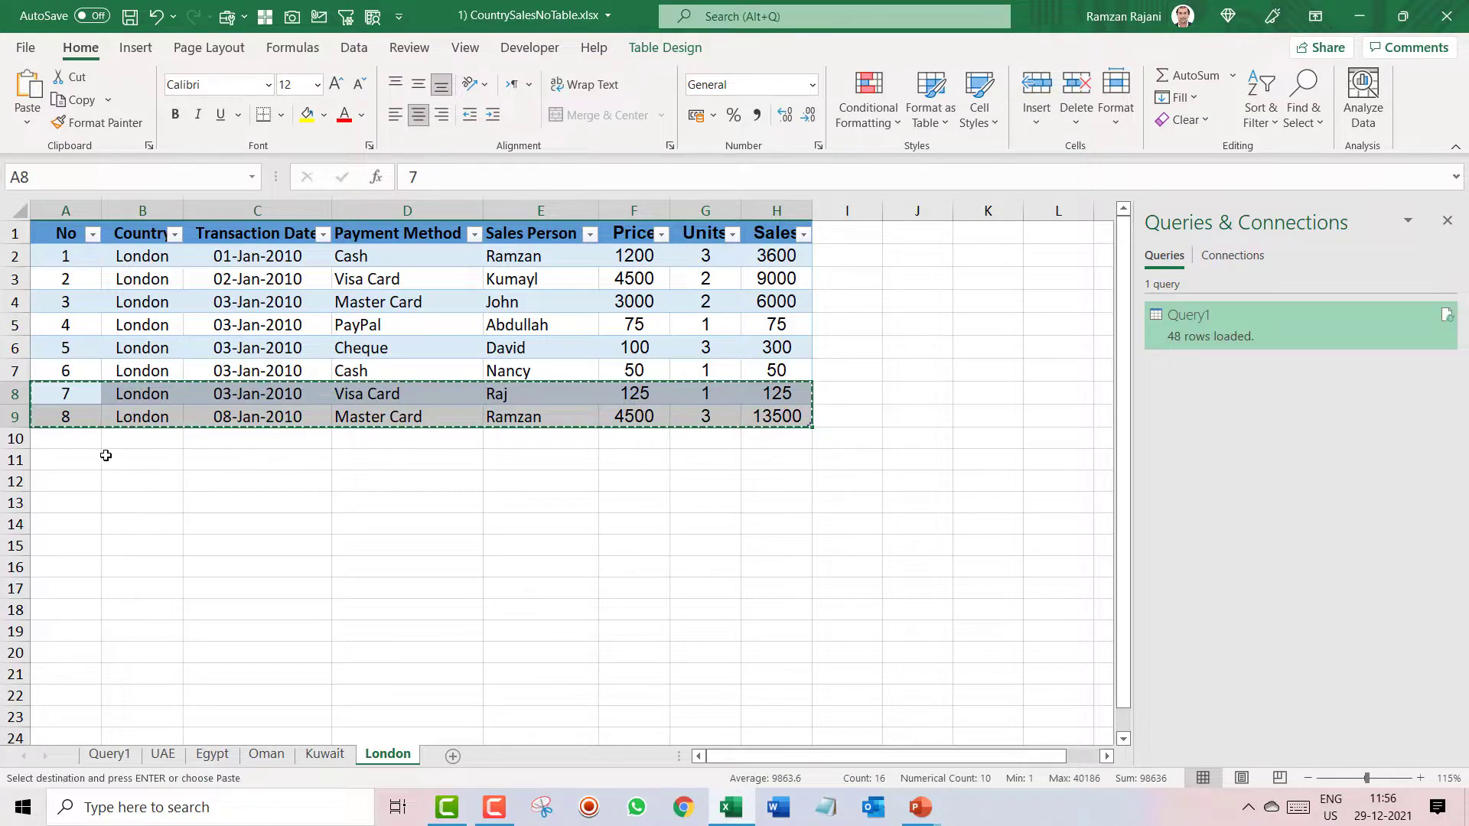
pyautogui.click(78, 440)
pyautogui.hotkey('ctrl', 'v')
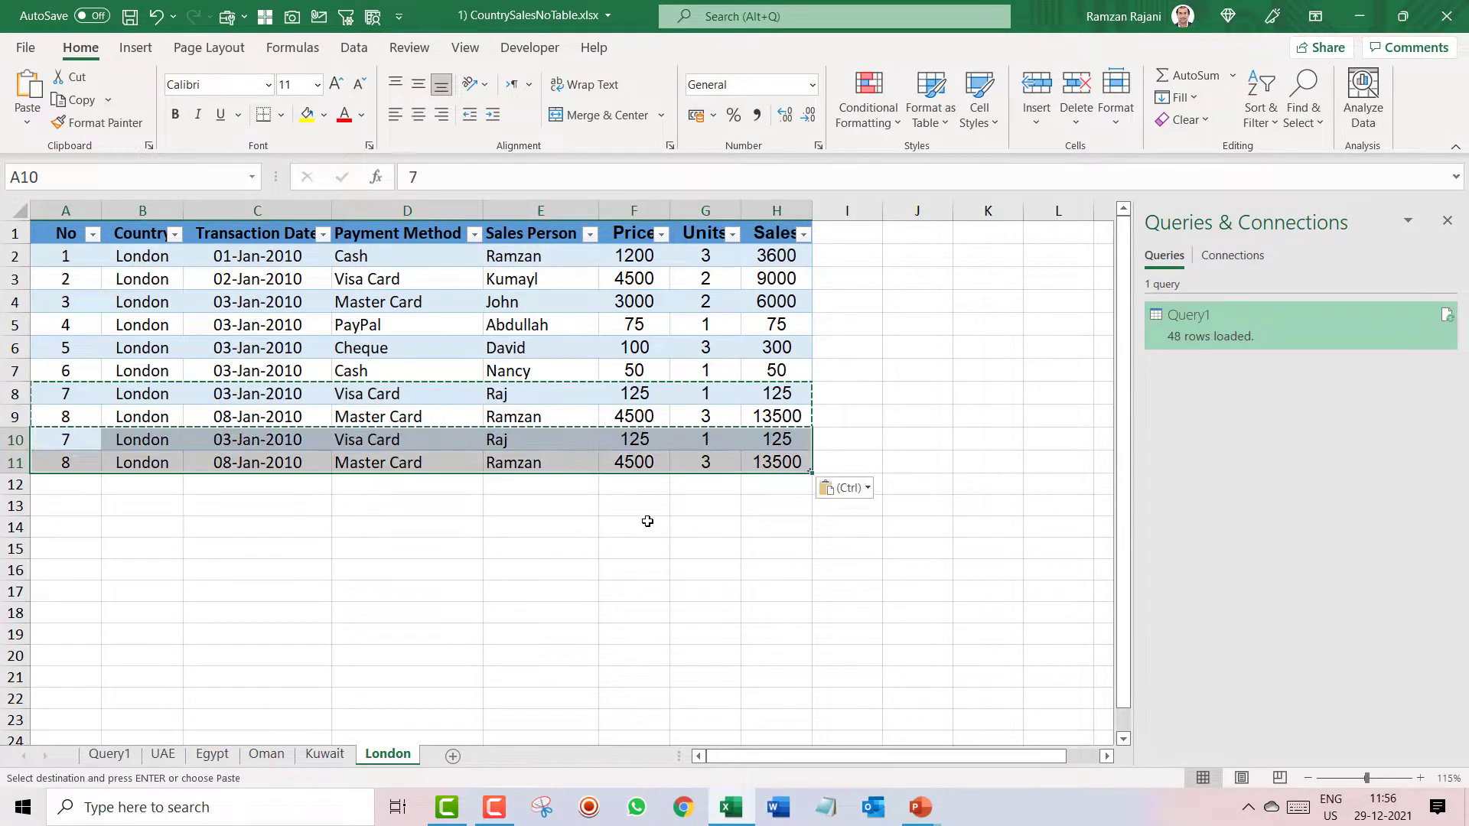
pyautogui.press('Return')
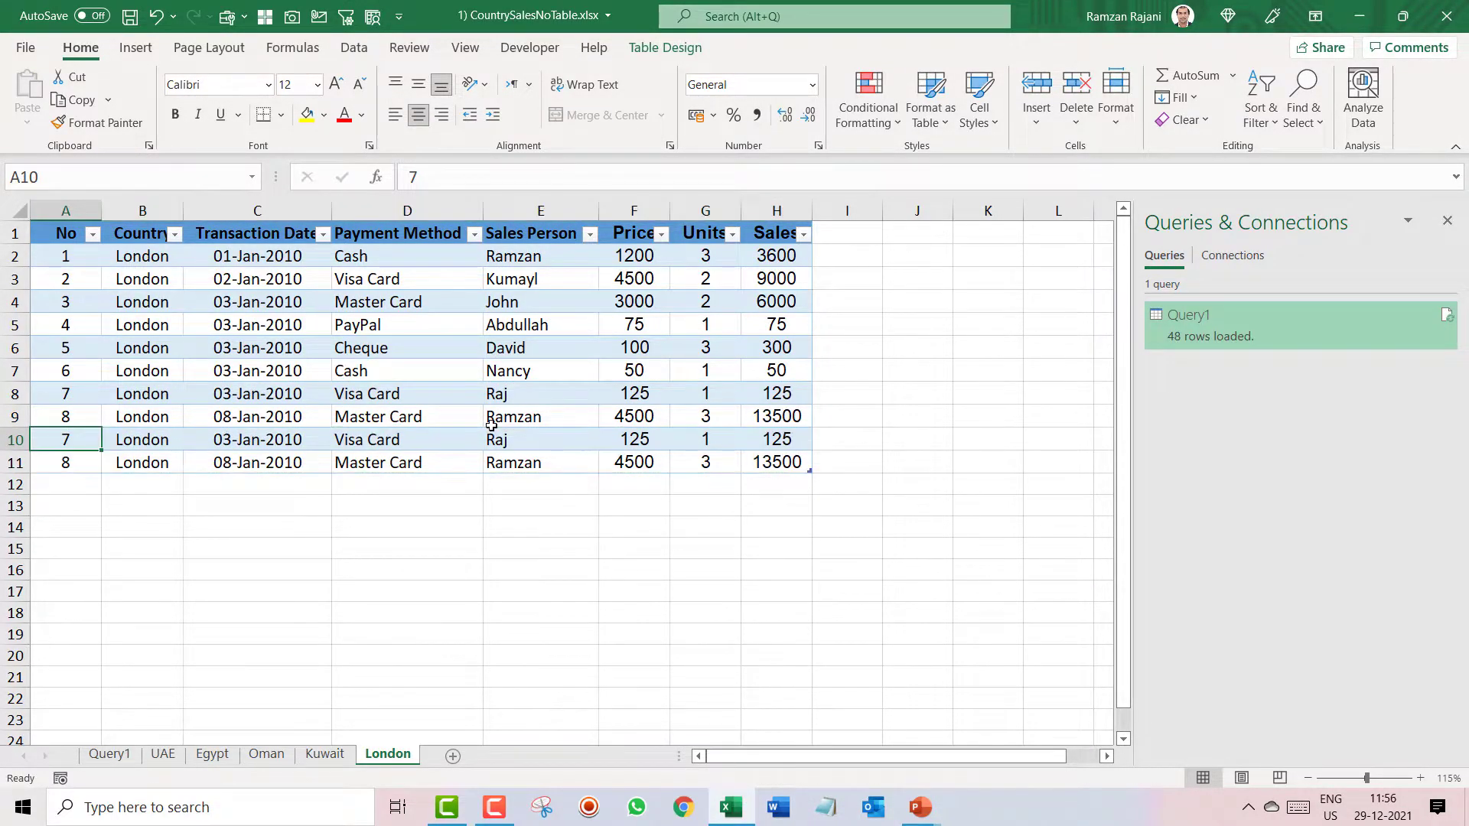
pyautogui.write('9')
pyautogui.press('Return')
pyautogui.write('10')
pyautogui.press('Return')
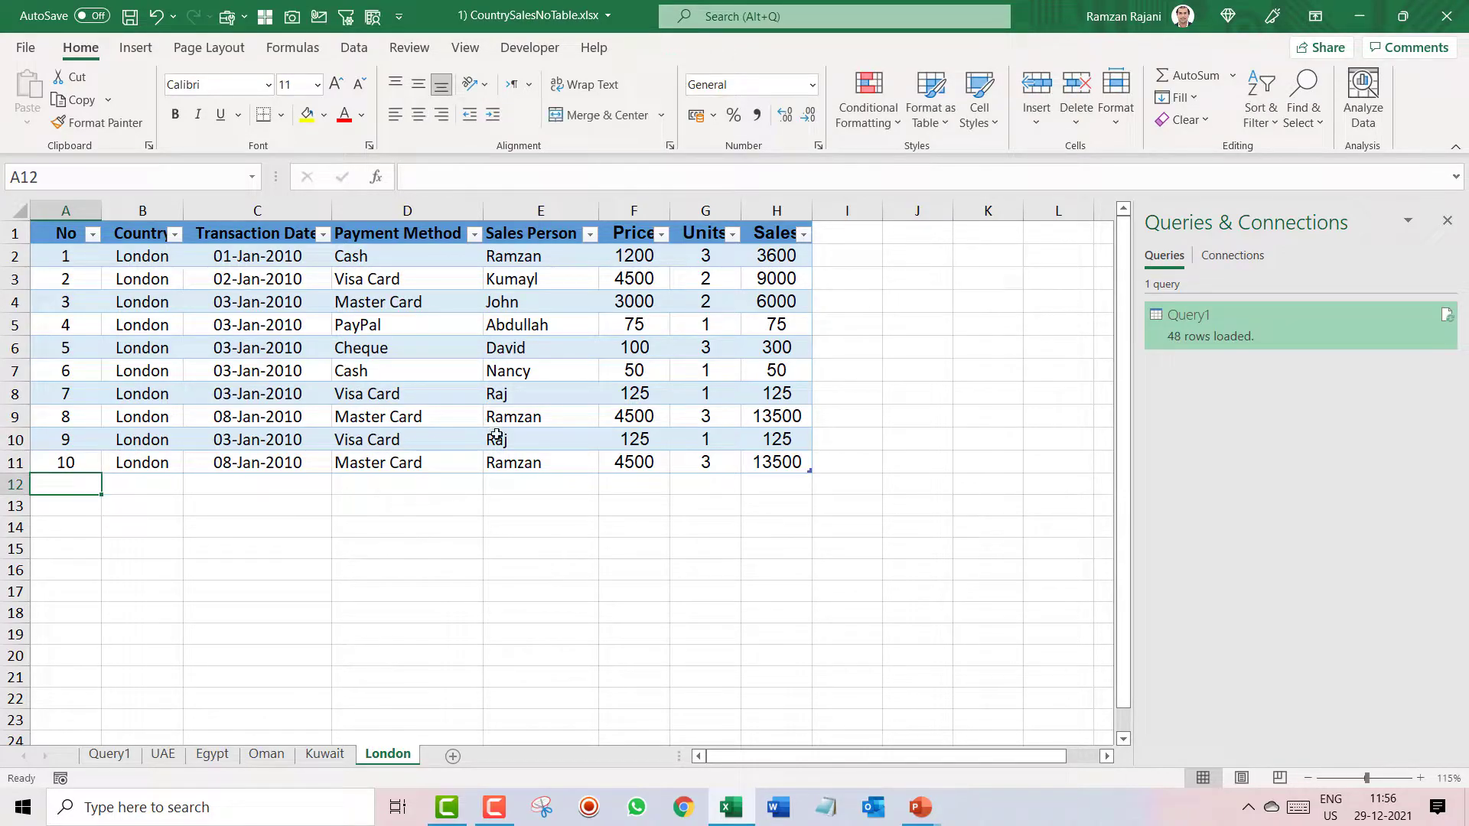
# - Refresh Query1 so it loads 50 rows ending at London record 10
pyautogui.click(109, 754)
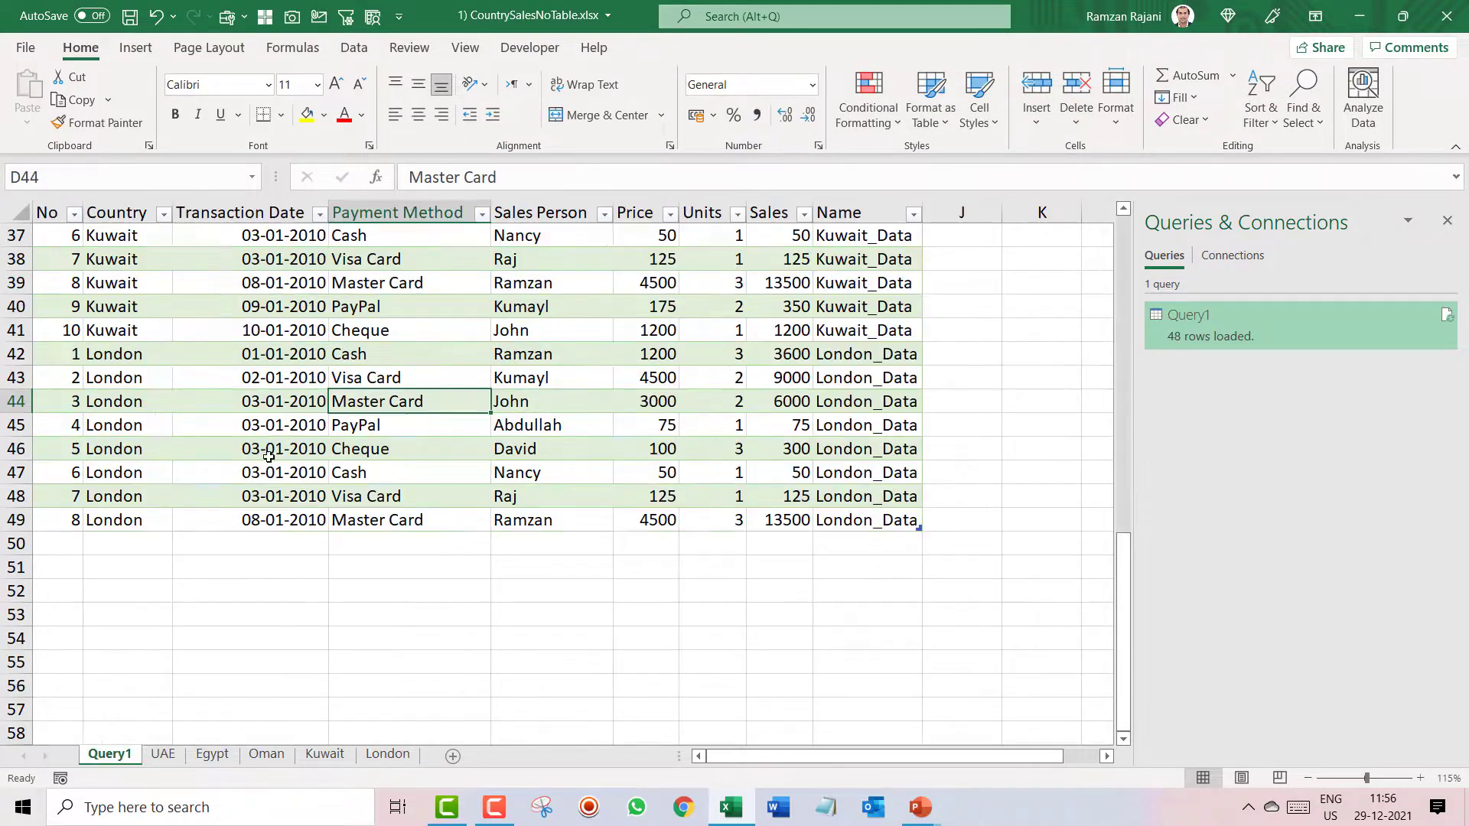
pyautogui.rightClick(289, 422)
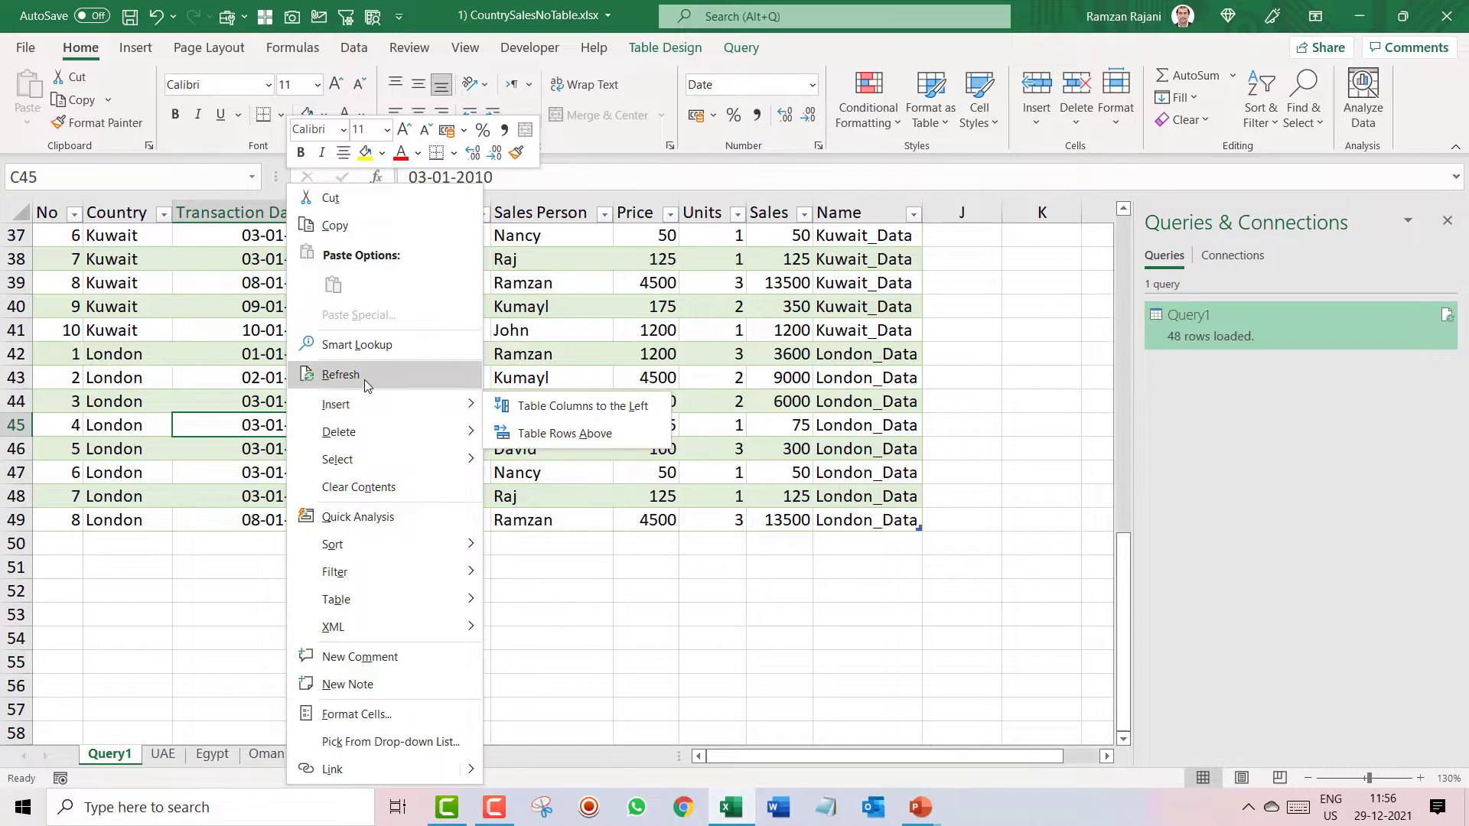
pyautogui.click(341, 374)
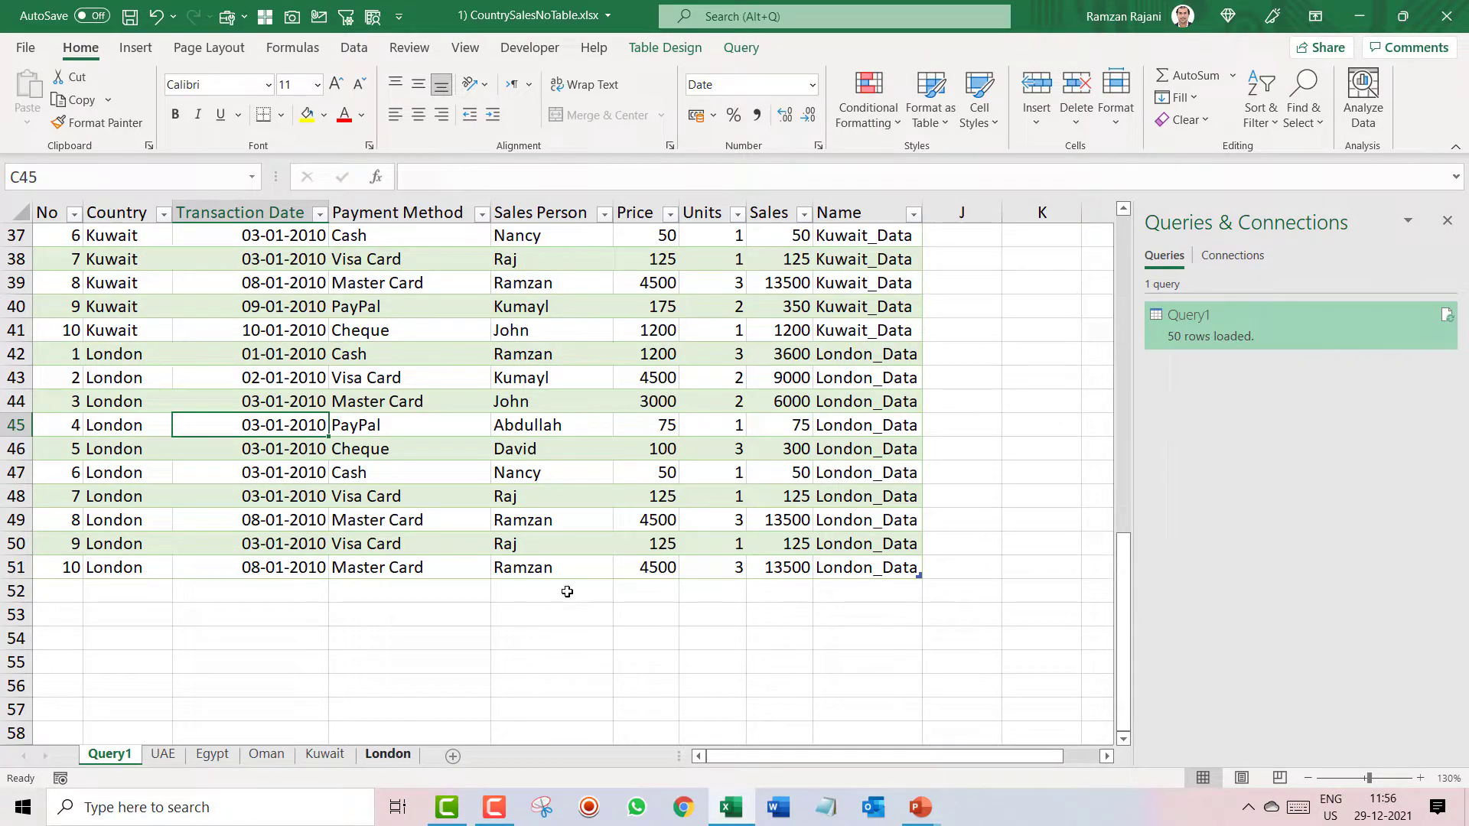
pyautogui.scroll(8, 595, 579)
pyautogui.scroll(4, 595, 580)
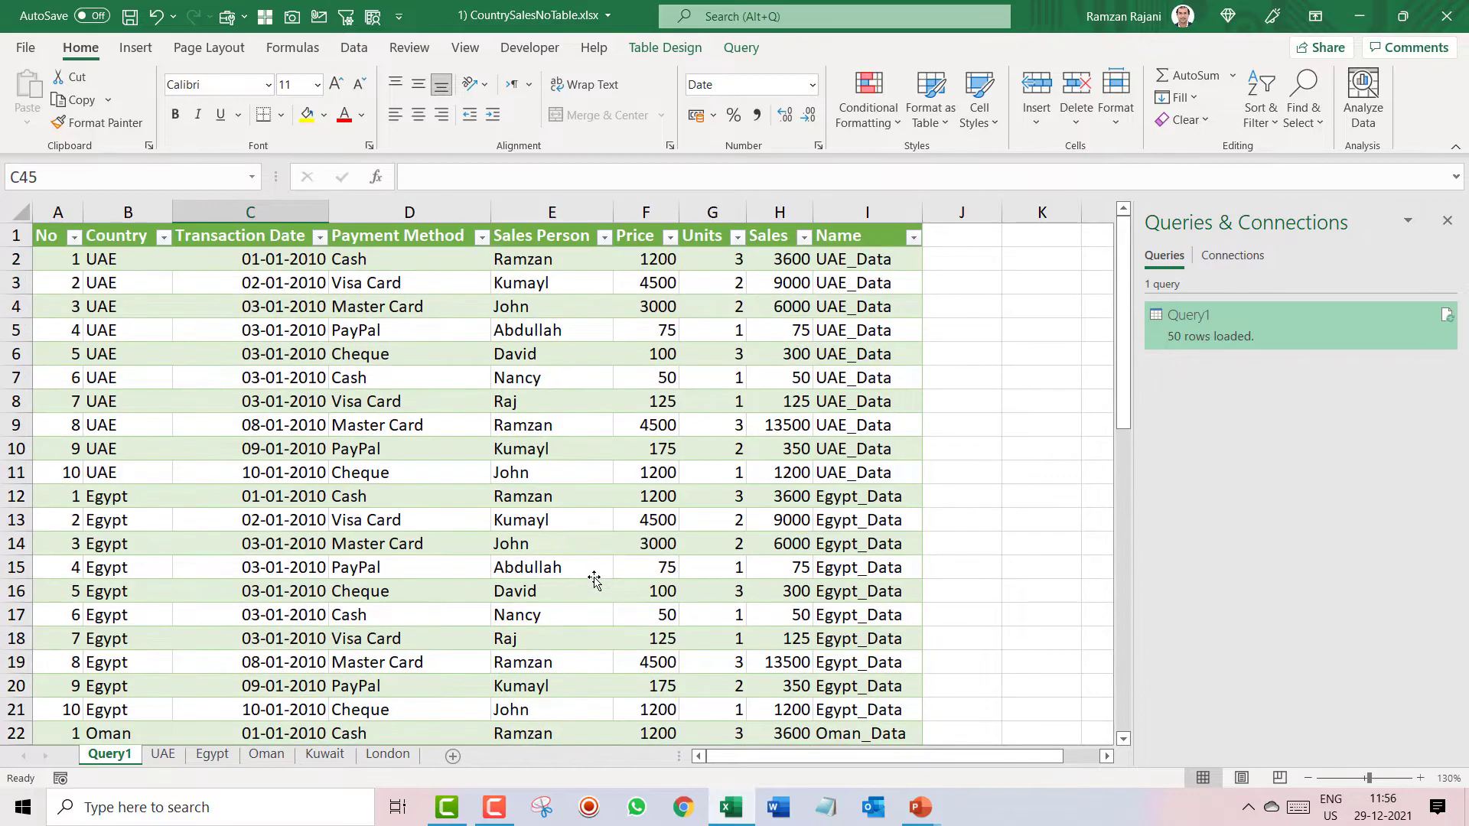
pyautogui.click(357, 374)
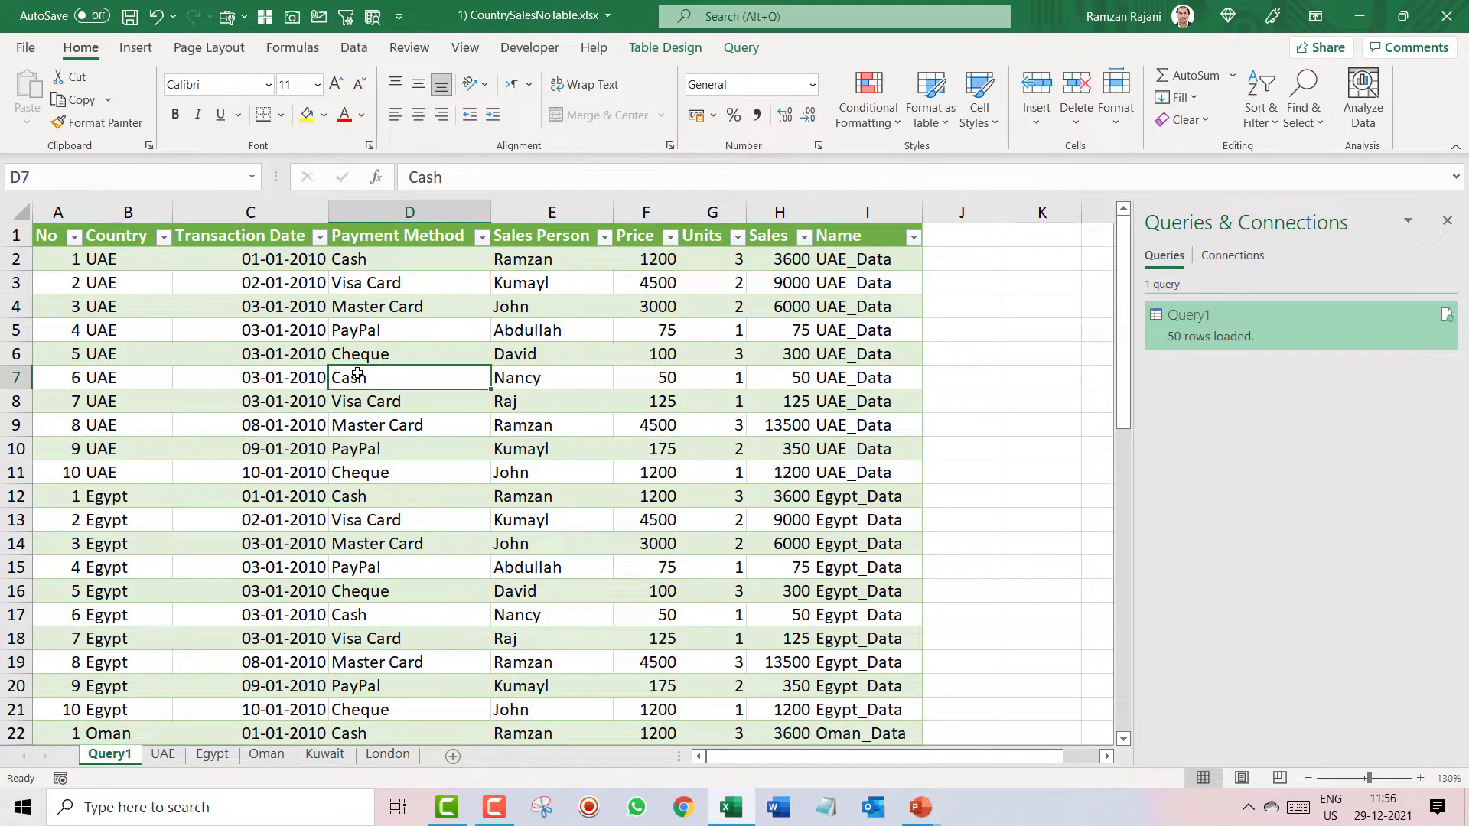
pyautogui.click(267, 754)
pyautogui.click(109, 755)
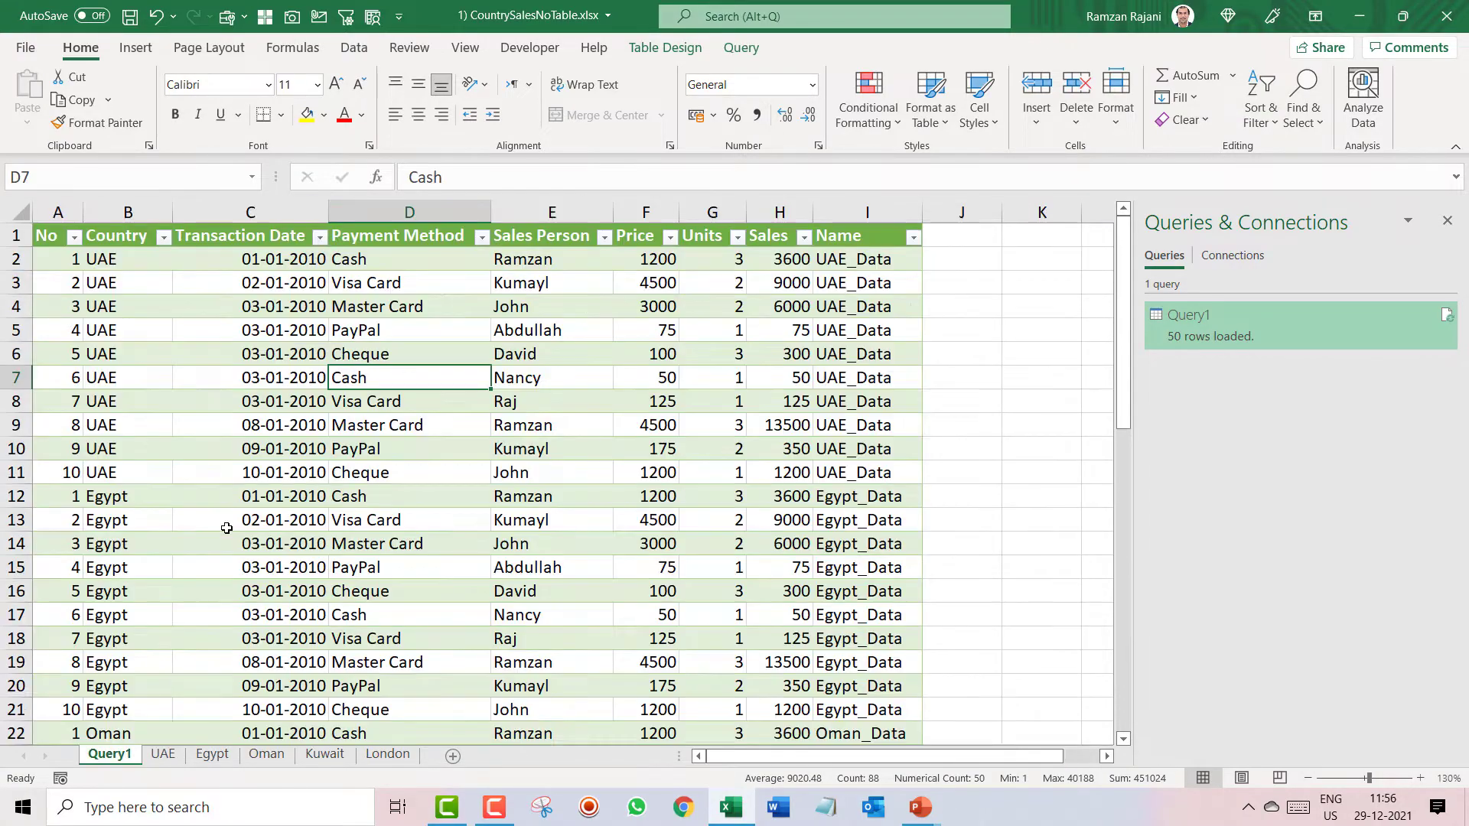
pyautogui.rightClick(399, 358)
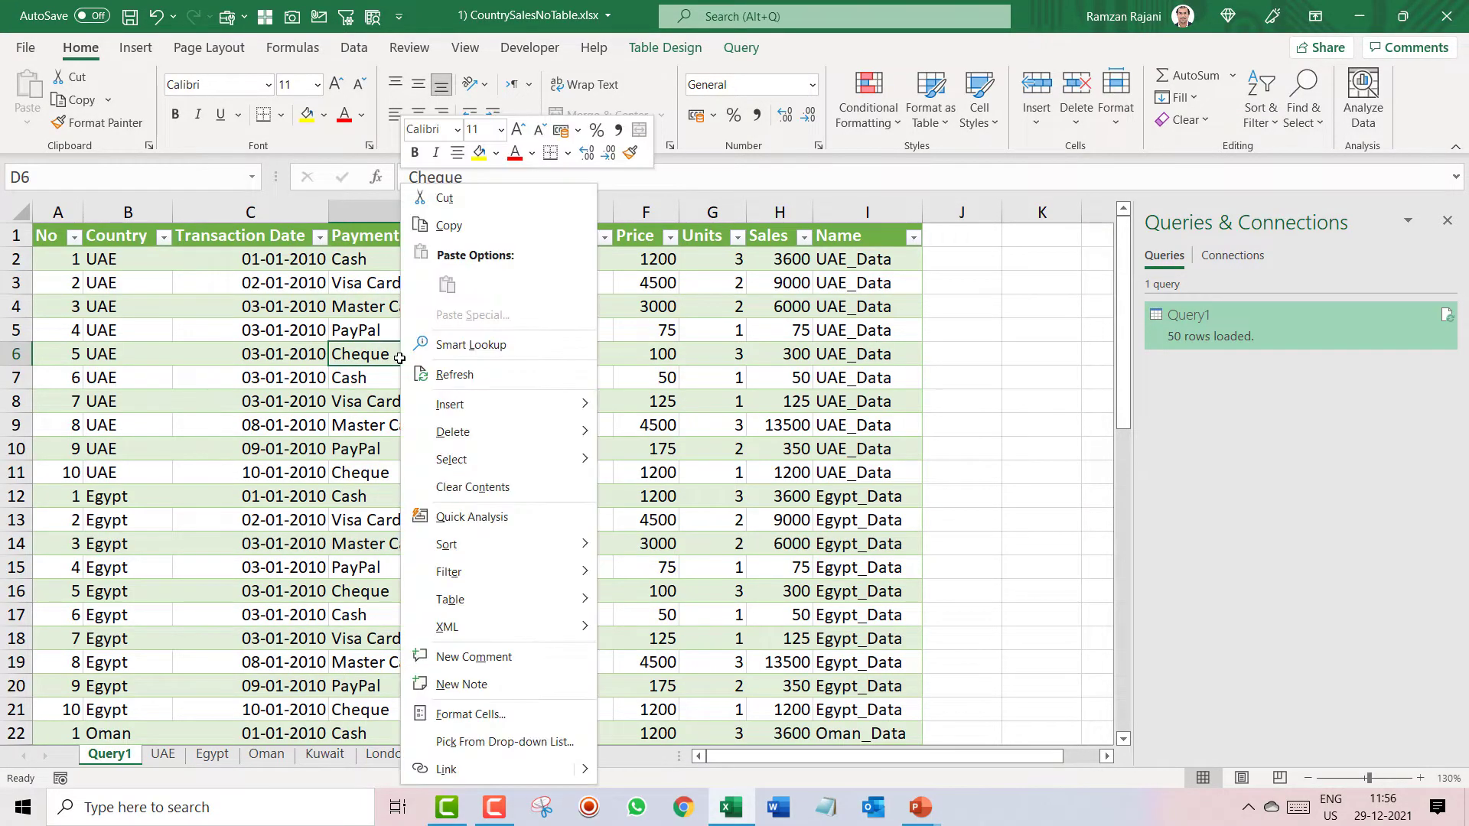